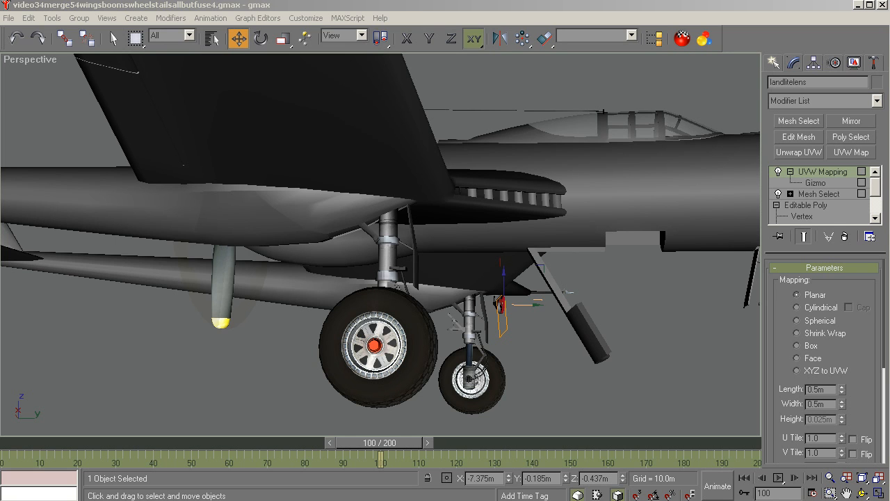
Step: Open the Material Editor with the landing light lens selected and view the msparts.bmp texture image of the msparts material
left_click(673, 317)
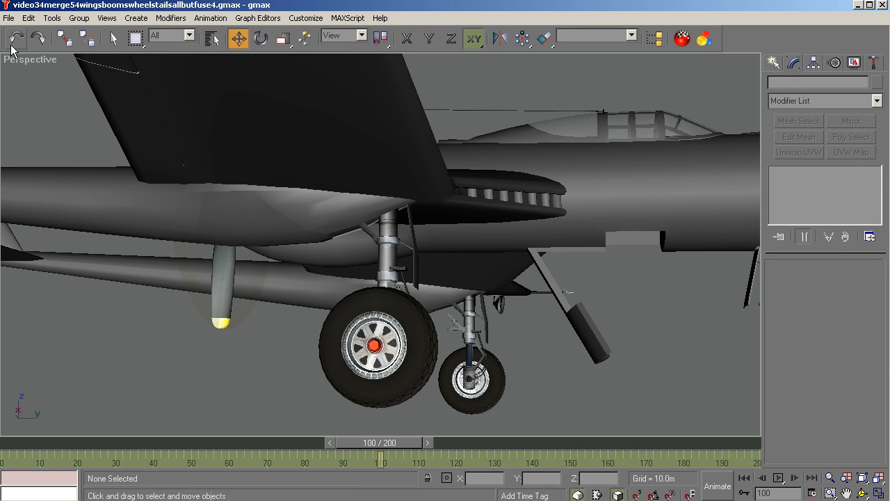
key("ctrl+z")
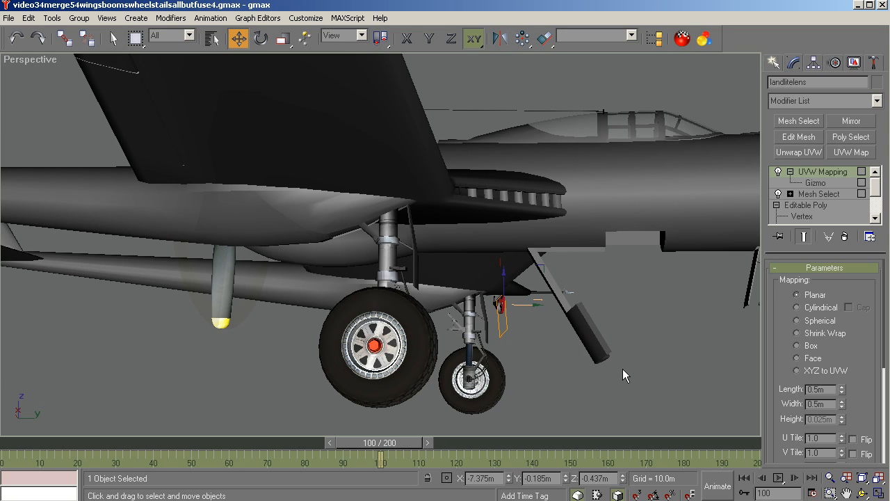
left_click(682, 38)
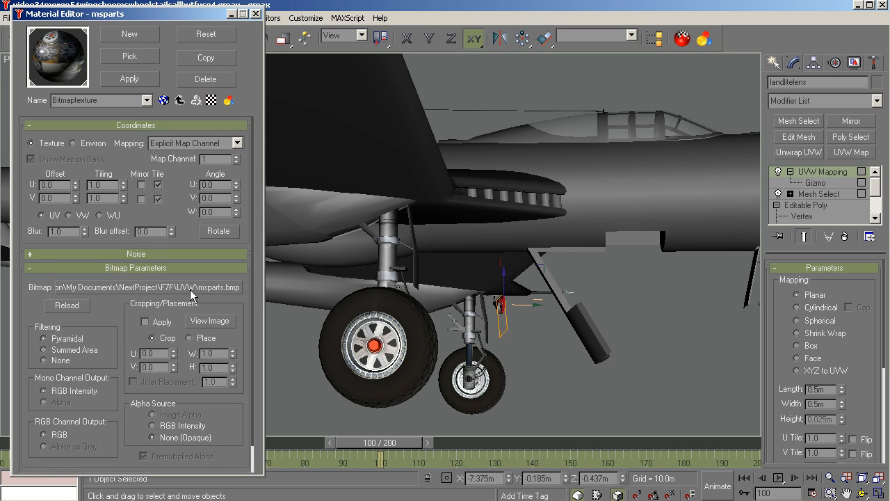
left_click(205, 321)
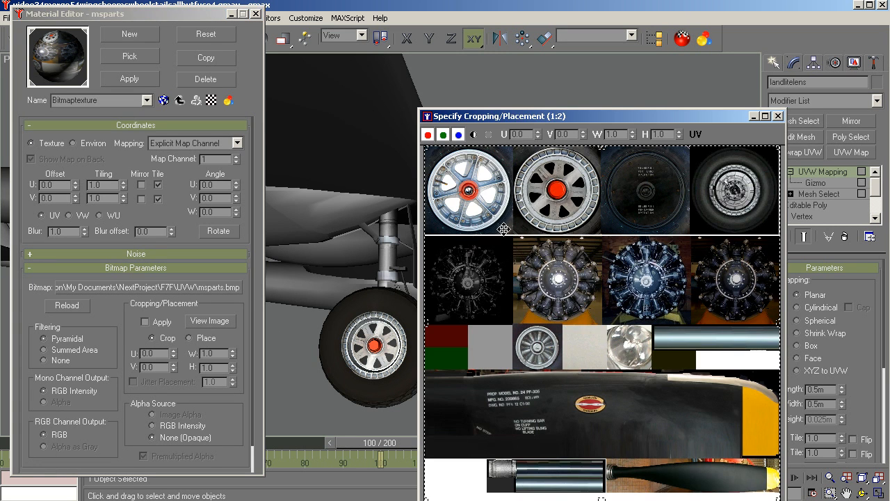
left_click_drag(607, 113, 681, 50)
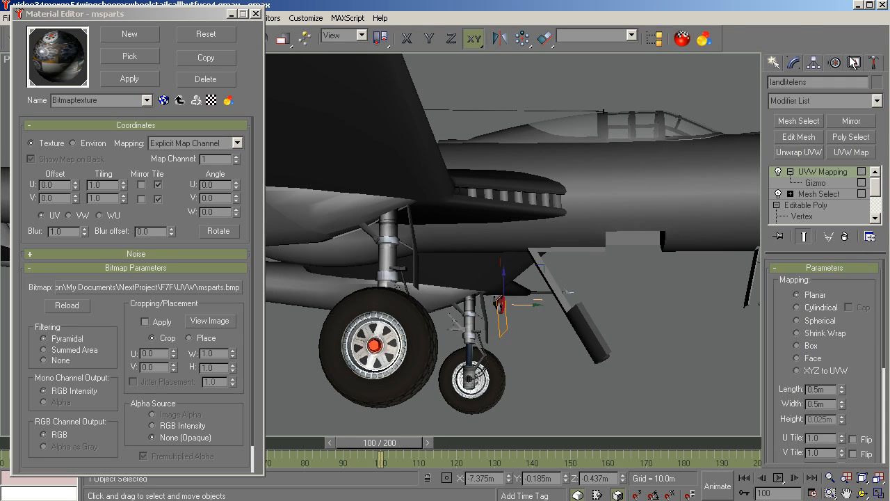
left_click(852, 55)
Step: Switch to LithUnwrap and Picture Manager to compare the fuselage UV layout with the fuselage_t image, and minimize both to return to gmax
key("alt+Tab")
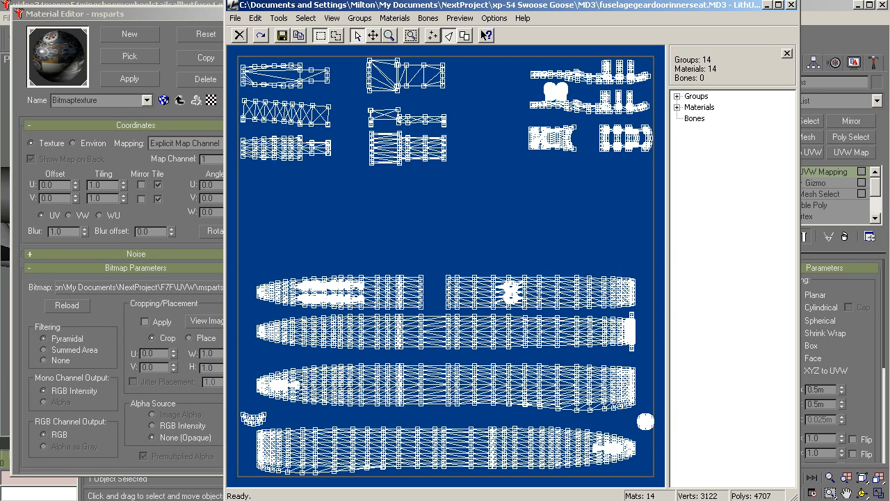
key("alt+Tab")
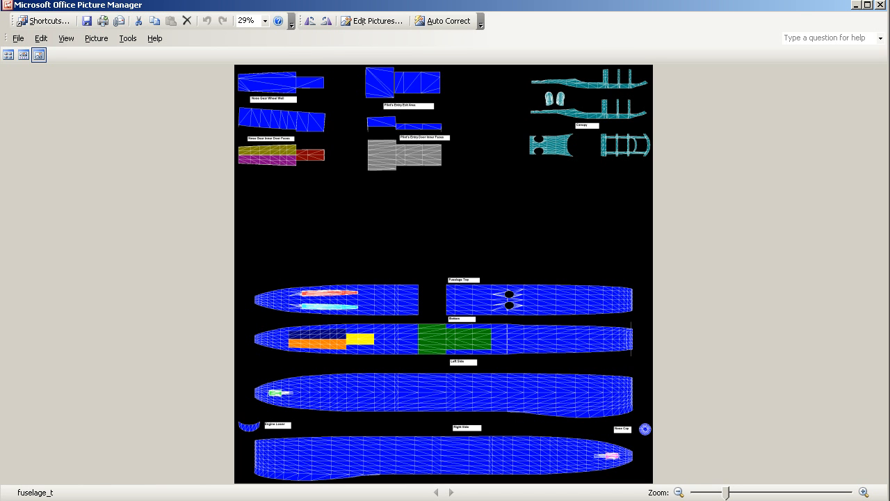
key("alt+Tab")
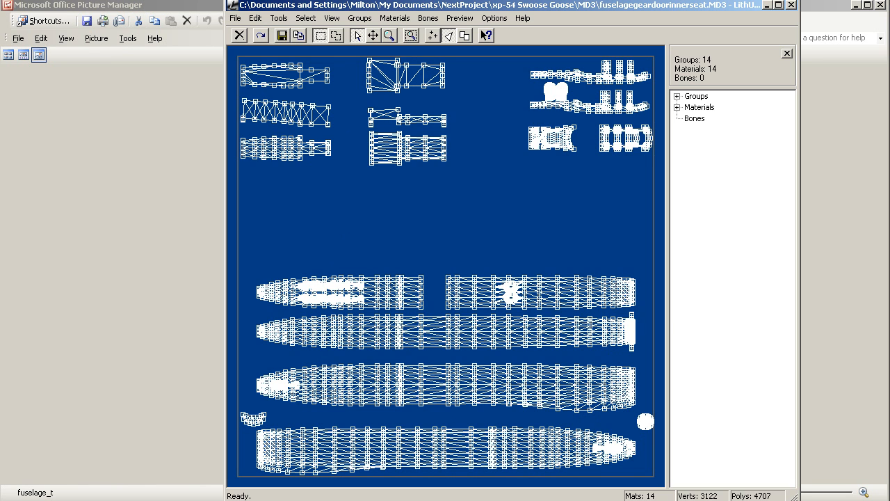
key("alt+Tab")
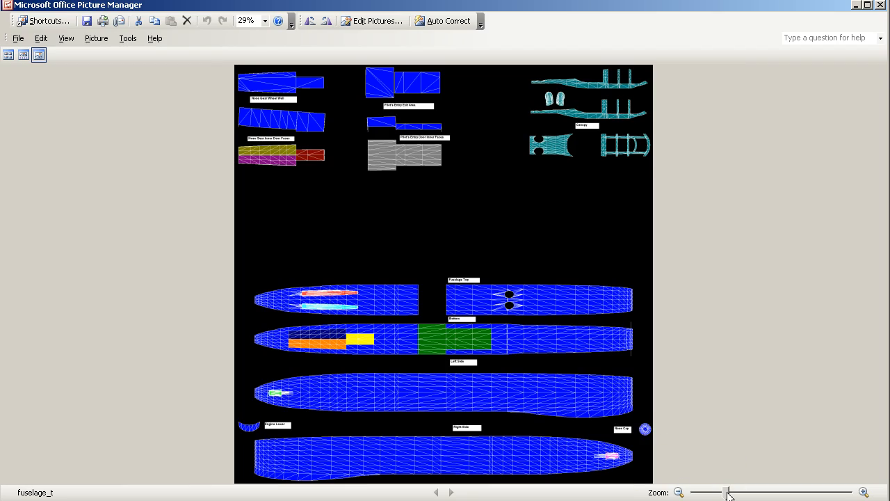
mouse_move(729, 493)
left_mouse_down()
mouse_move(764, 493)
mouse_move(728, 492)
left_mouse_up()
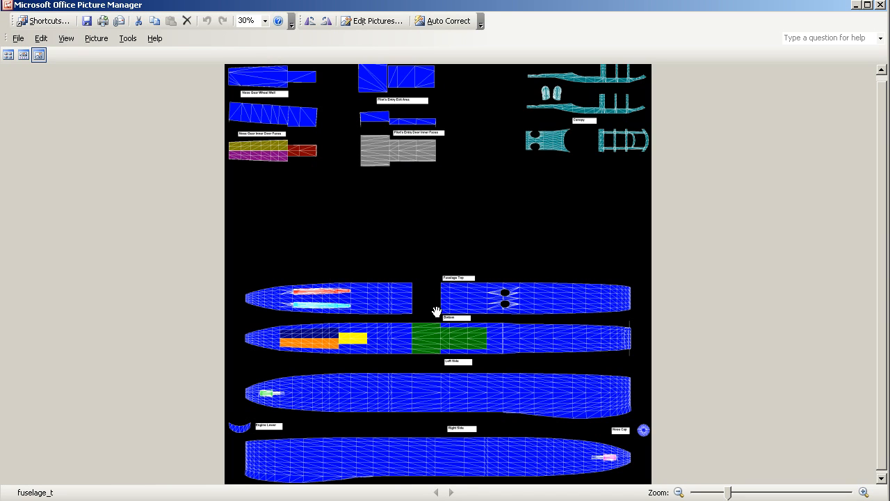
left_click(856, 5)
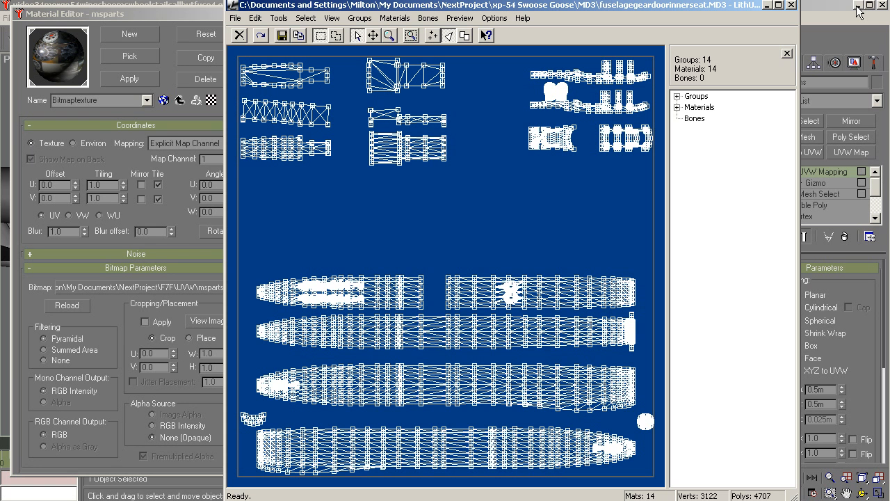
left_click(767, 6)
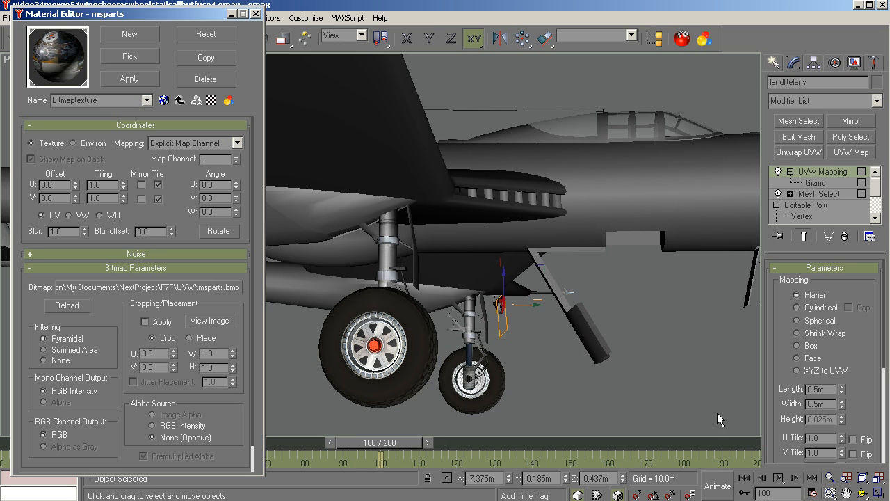
Step: Examine the UVW Mapping gizmo of the landing light lens from the front and underneath the wing
left_click(861, 491)
left_click_drag(454, 288, 347, 298)
mouse_move(577, 358)
left_mouse_down()
mouse_move(502, 310)
mouse_move(572, 369)
left_mouse_up()
right_click(573, 370)
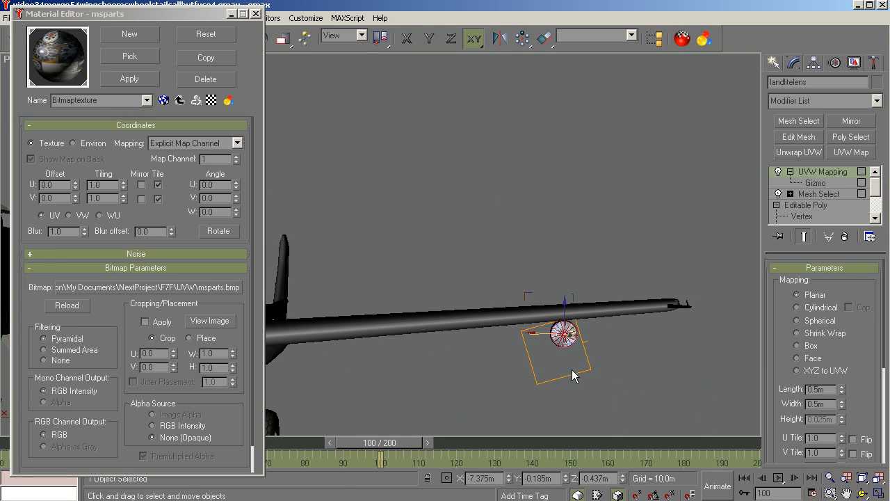
left_click(810, 183)
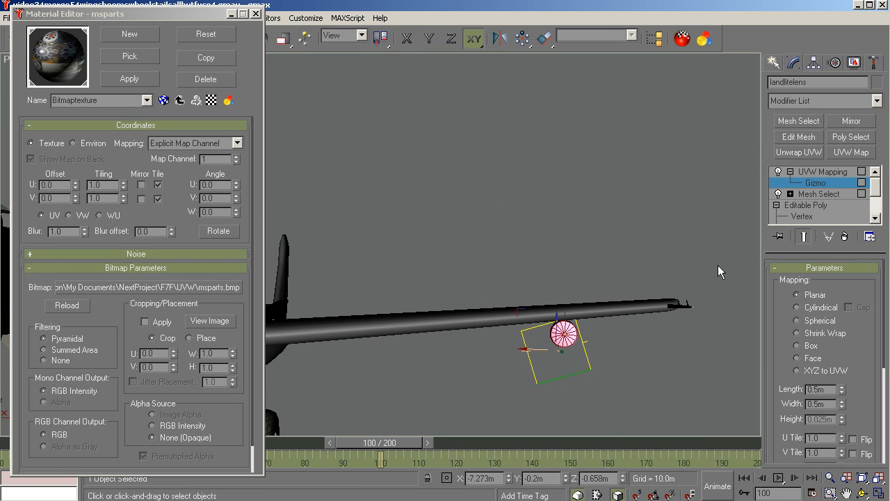
left_click(863, 493)
left_click_drag(636, 397, 849, 1)
scroll(610, 354, "up", 5)
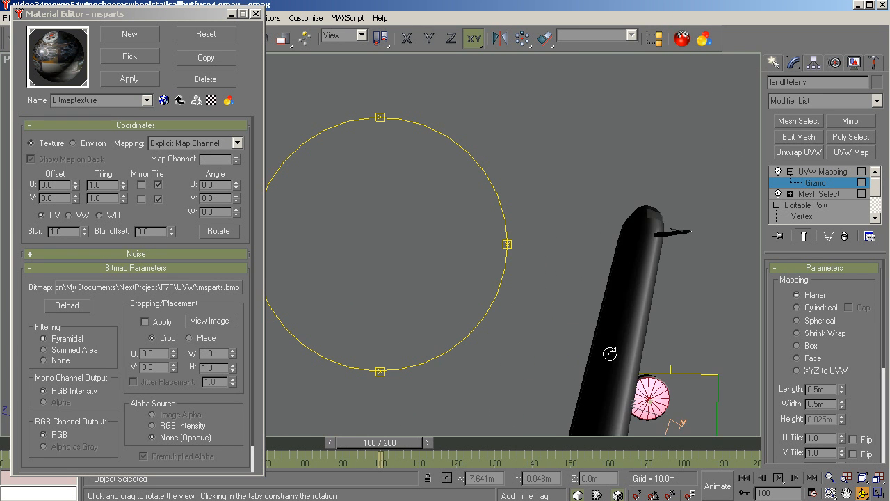
scroll(448, 241, "down", 5)
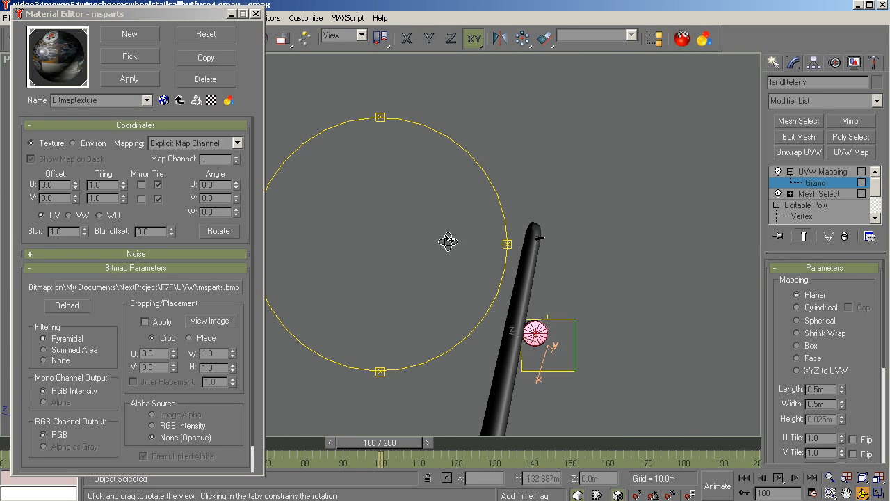
right_click(633, 333)
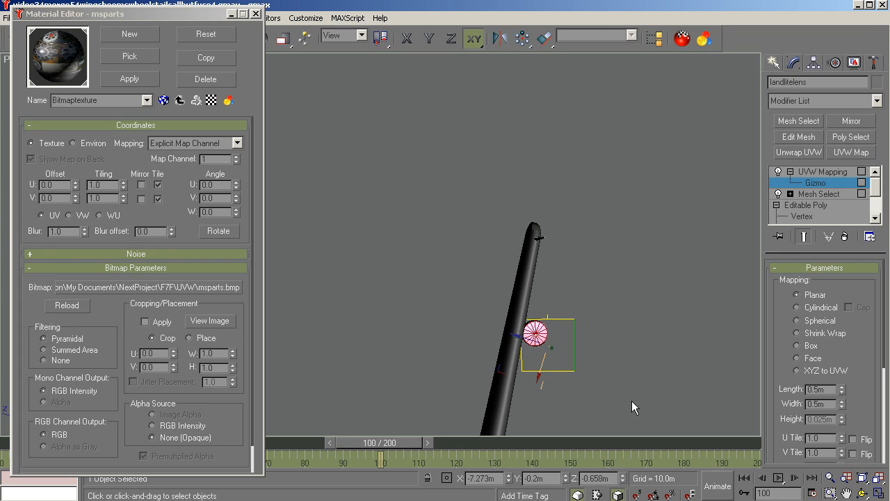
left_click(836, 171)
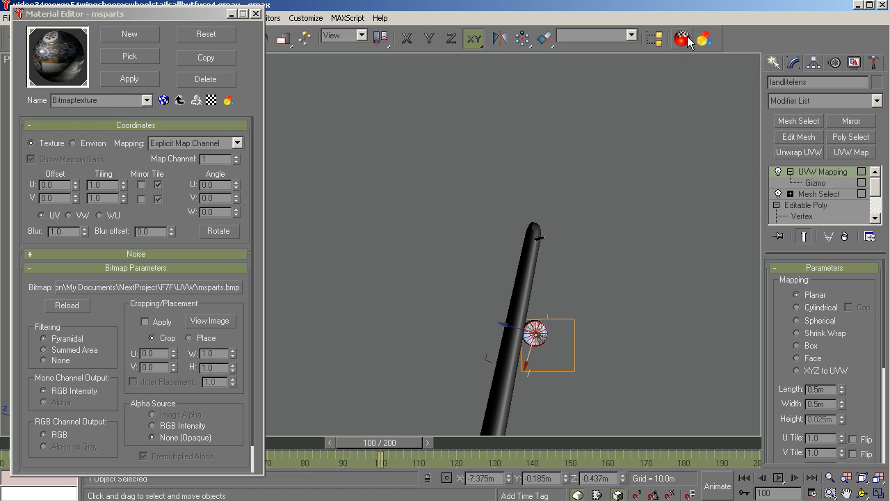
Step: Pick the landlite material from the lens and view its diffuse bitmap landlite.bmp
left_click(130, 56)
left_click(519, 324)
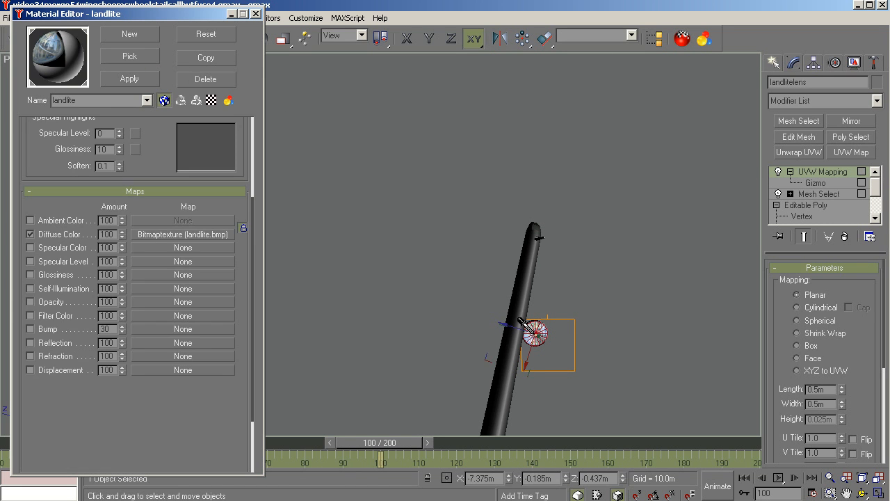
left_click(179, 235)
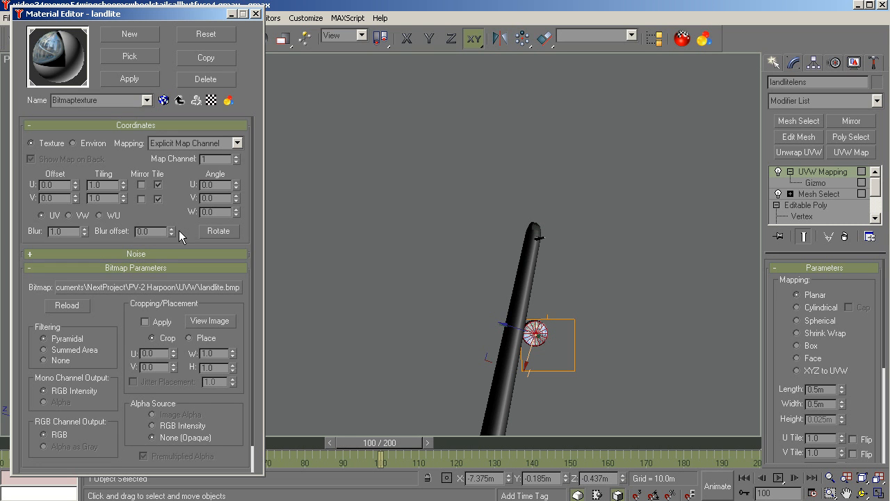
left_click(209, 321)
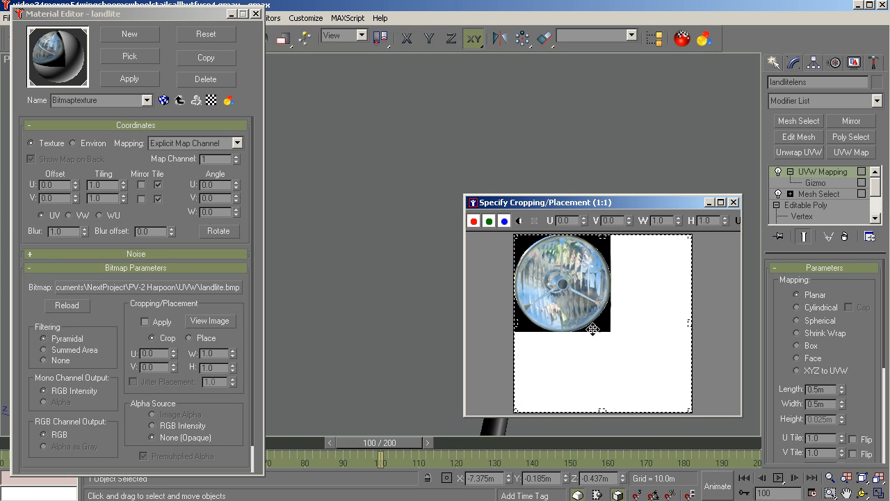
left_click(733, 202)
Step: Deselect the lens and check its landing light texture under the wing in the back view
left_click(557, 339)
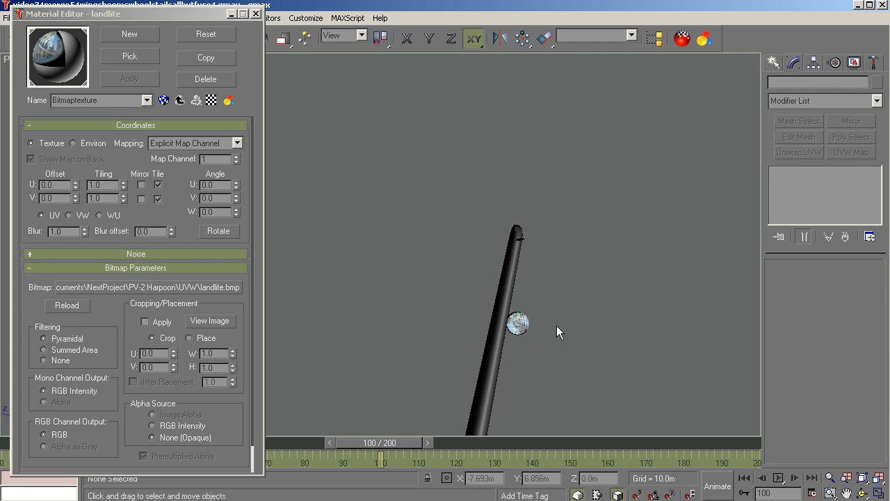
key("k")
key("ctrl+alt+z")
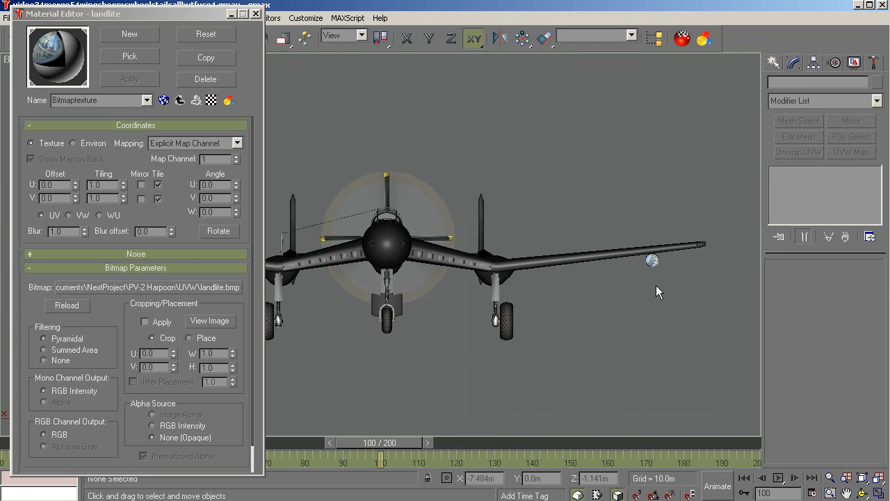
scroll(686, 249, "up", 10)
scroll(589, 297, "down", 5)
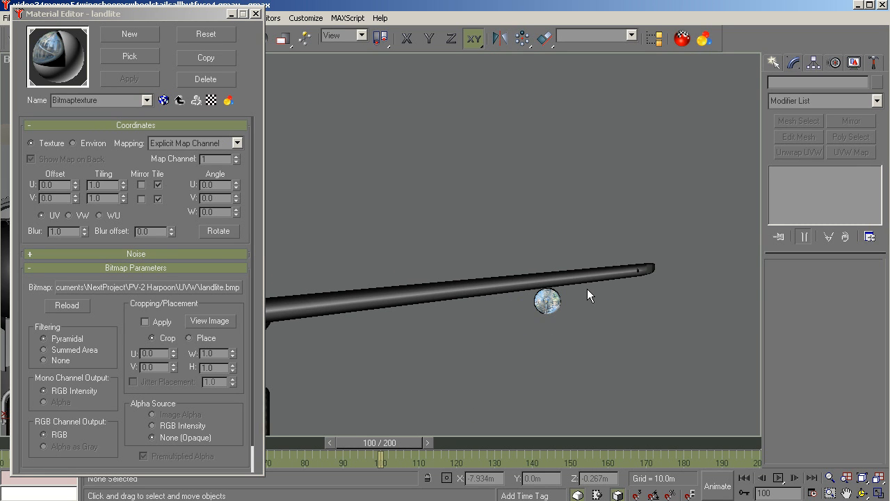
Step: Select the mapfuselage named selection set in the right view and hide all unselected objects
key("r")
key("ctrl+alt+z")
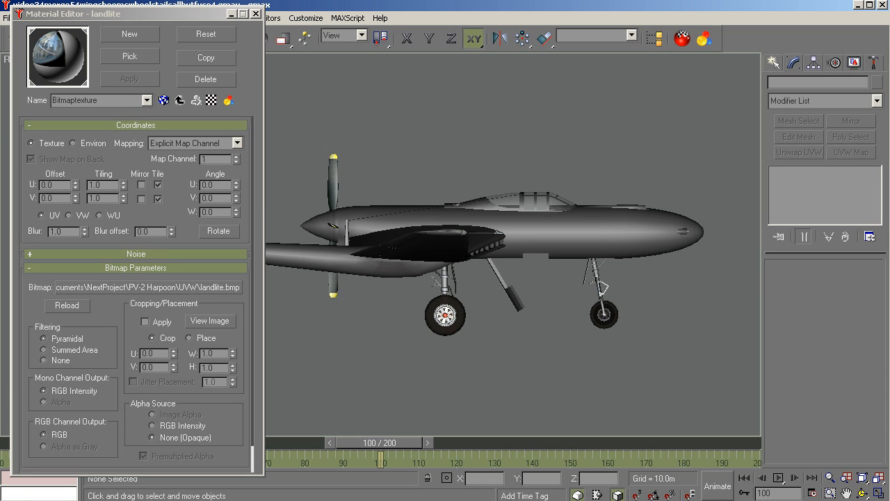
left_click(632, 35)
left_click(616, 55)
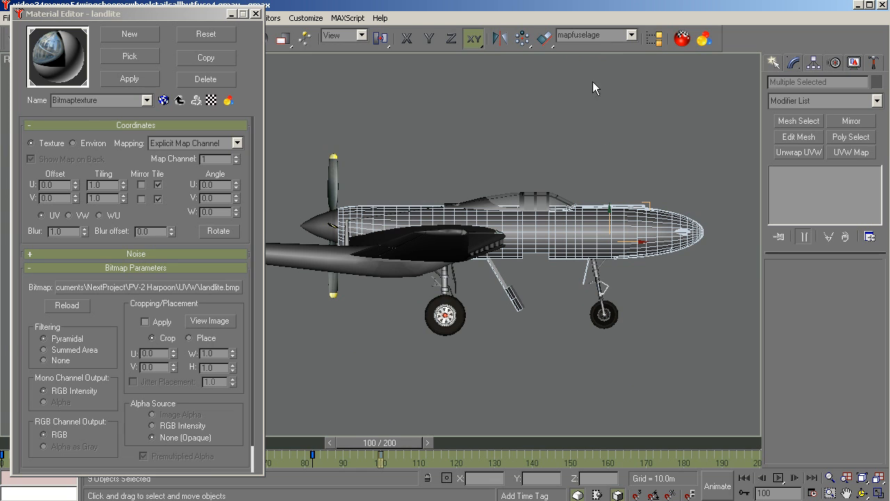
left_click(854, 66)
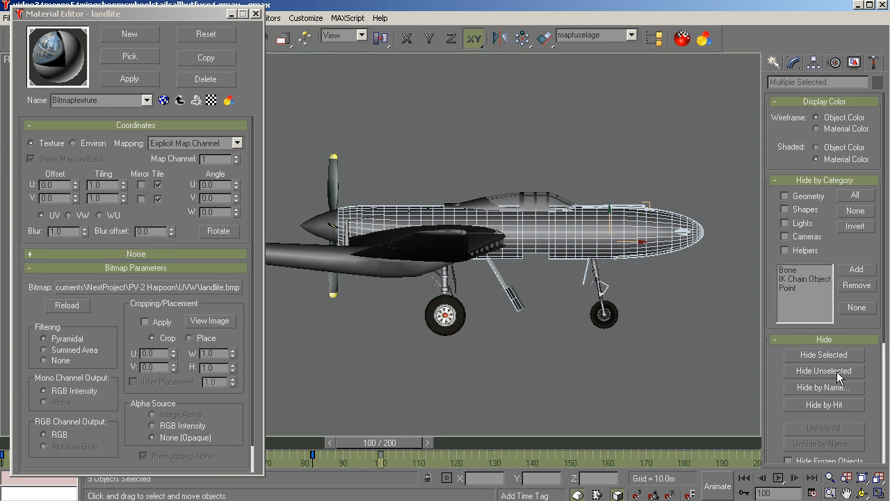
left_click(837, 371)
Step: Examine the isolated fuselage parts from several angles around the nose and cockpit opening, and clear the selection
left_click(862, 493)
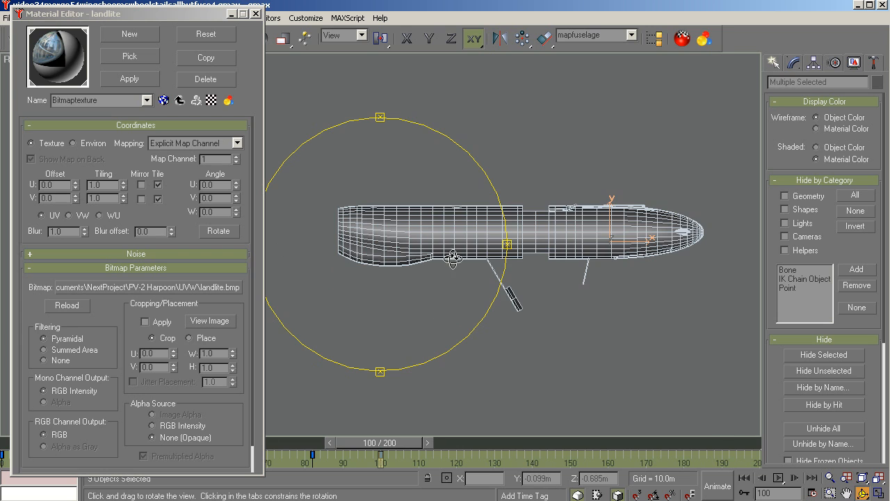
left_click_drag(453, 258, 375, 275)
scroll(688, 255, "up", 3)
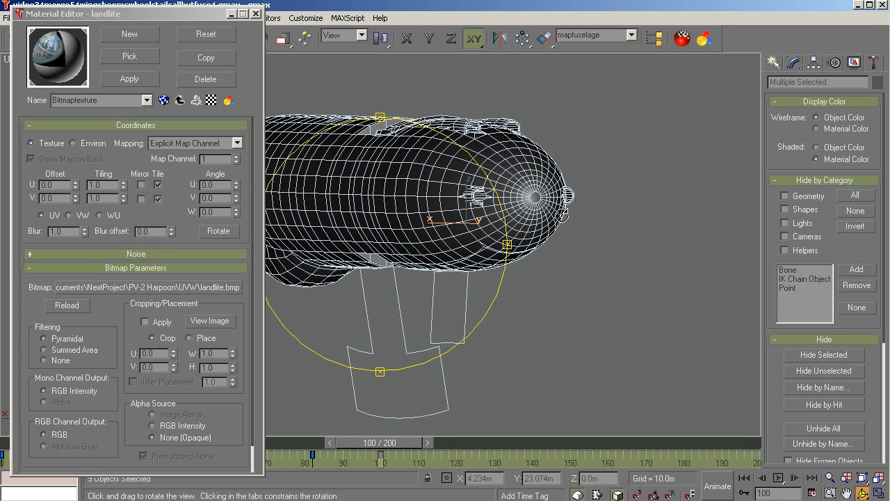
mouse_move(494, 246)
left_mouse_down()
mouse_move(479, 249)
mouse_move(487, 247)
left_mouse_up()
scroll(656, 336, "down", 1)
scroll(460, 186, "up", 1)
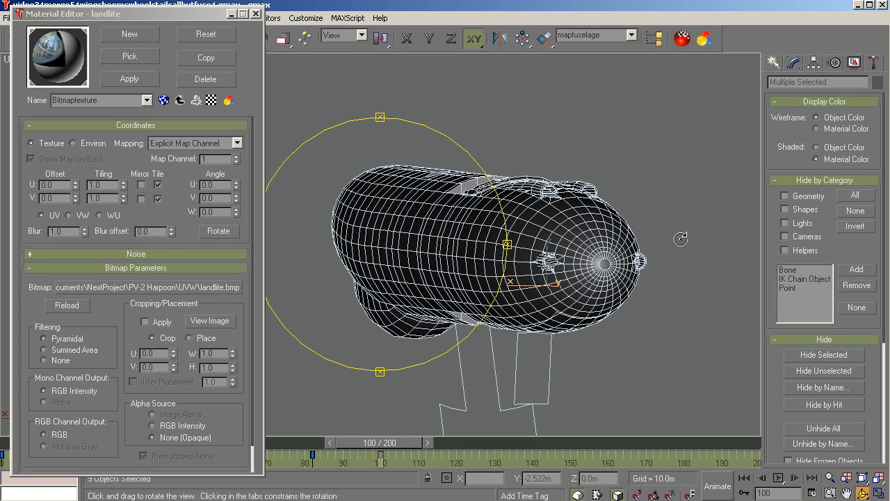
left_click_drag(427, 239, 436, 268)
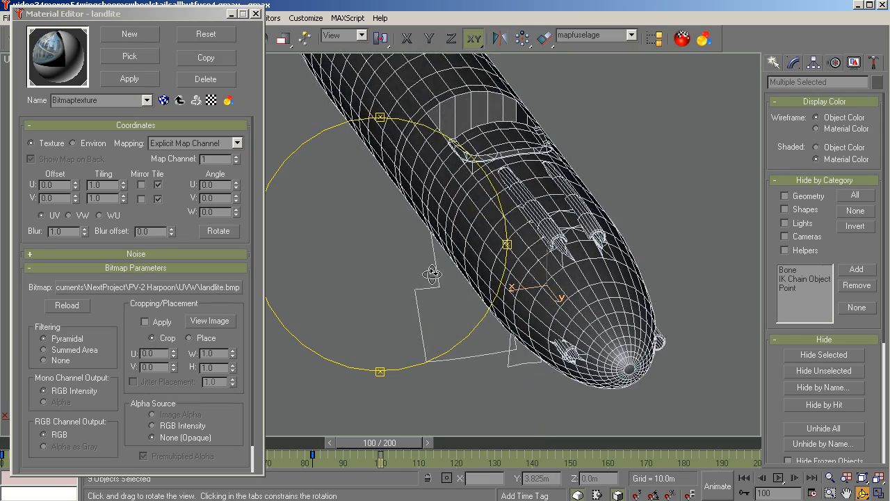
left_click_drag(416, 234, 424, 208)
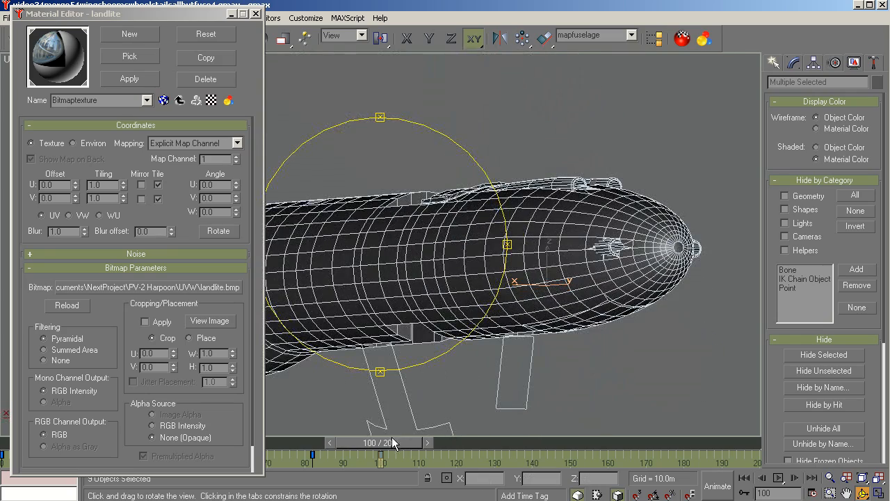
left_click_drag(411, 298, 411, 324)
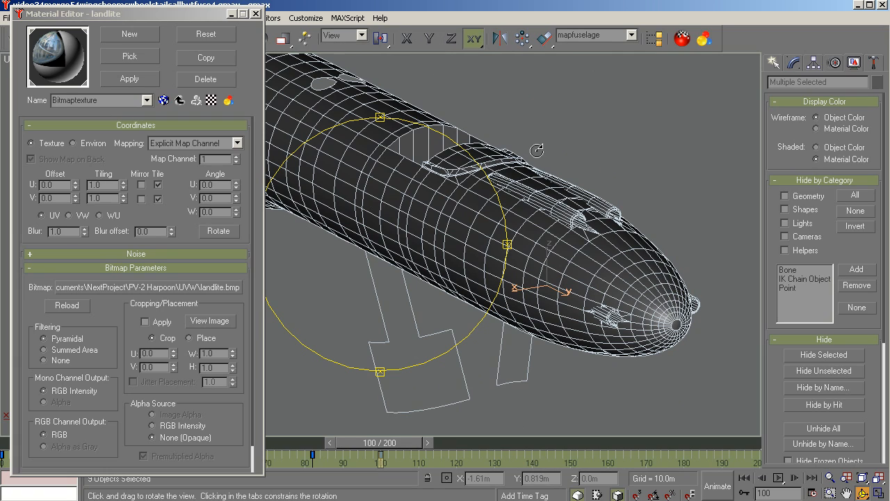
left_click_drag(433, 235, 414, 244)
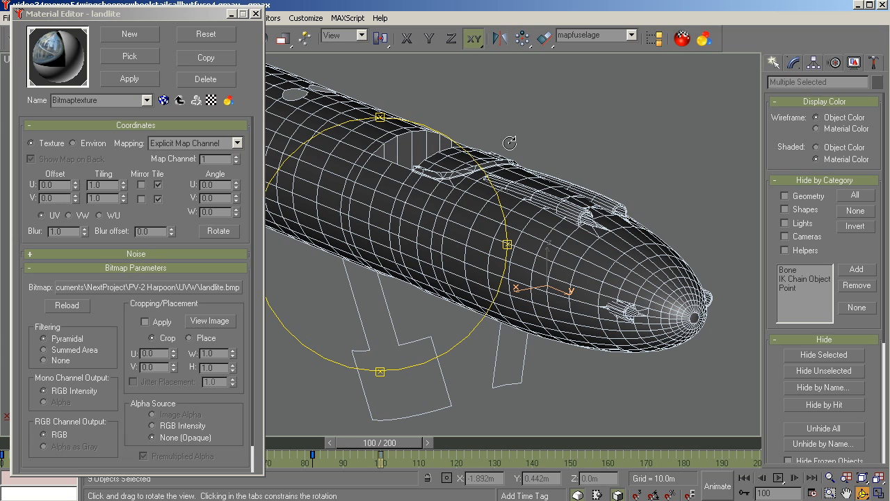
right_click(326, 313)
left_click(306, 285)
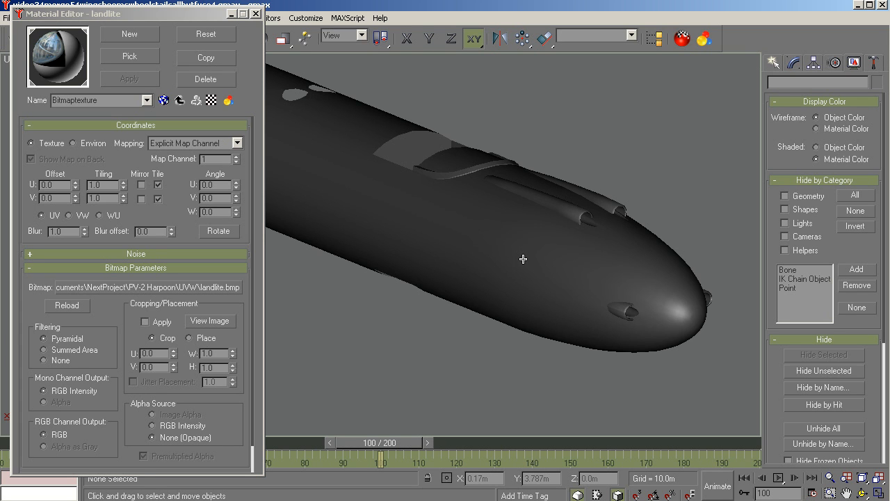
Step: Select the fuselage, show it enlarged in the back view, and close the Material Editor
left_click(467, 258)
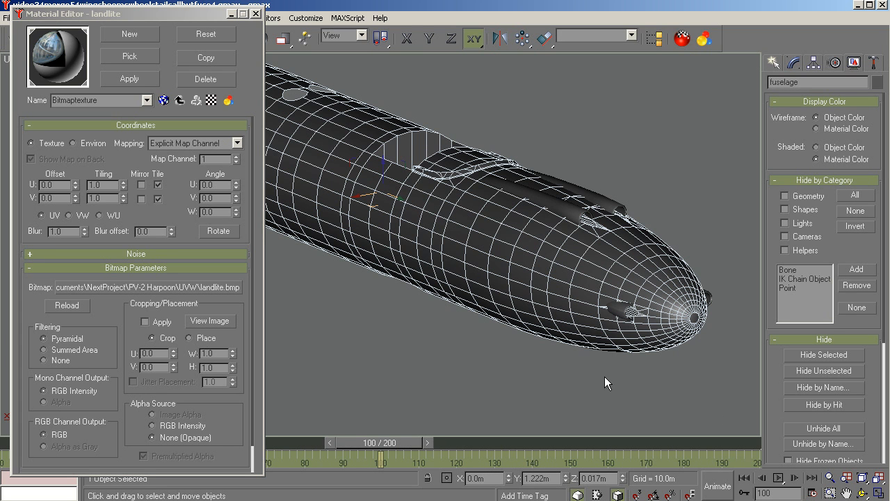
left_click(863, 493)
left_click_drag(467, 324, 411, 286)
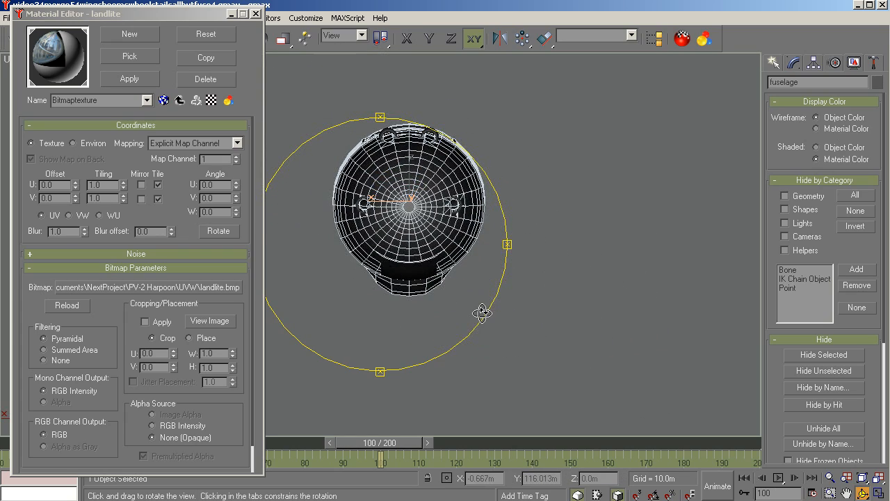
scroll(481, 313, "up", 3)
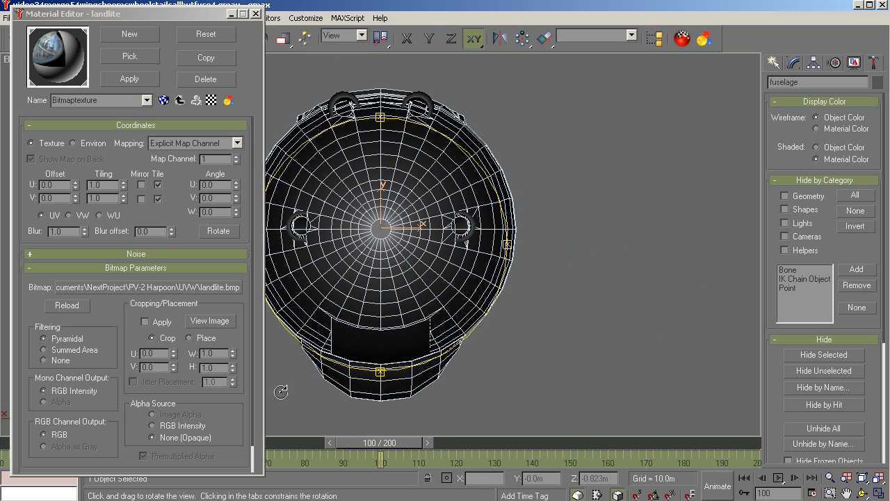
left_click(255, 17)
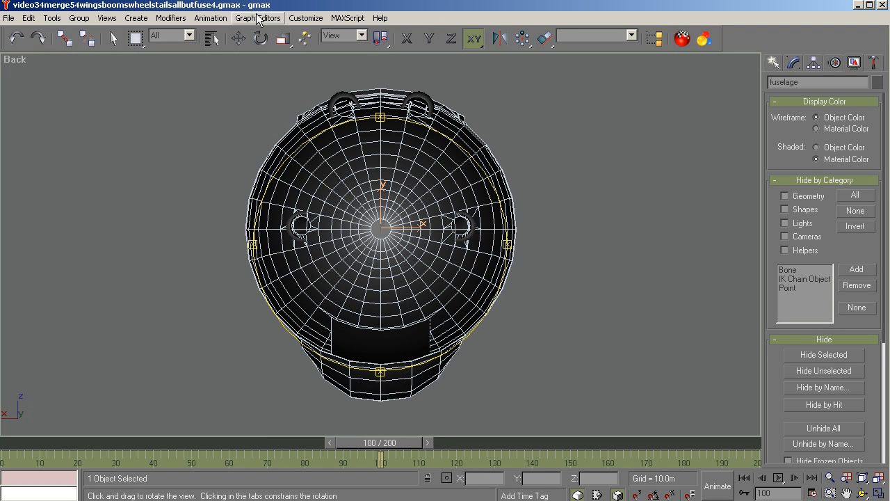
right_click(617, 296)
left_click(617, 290)
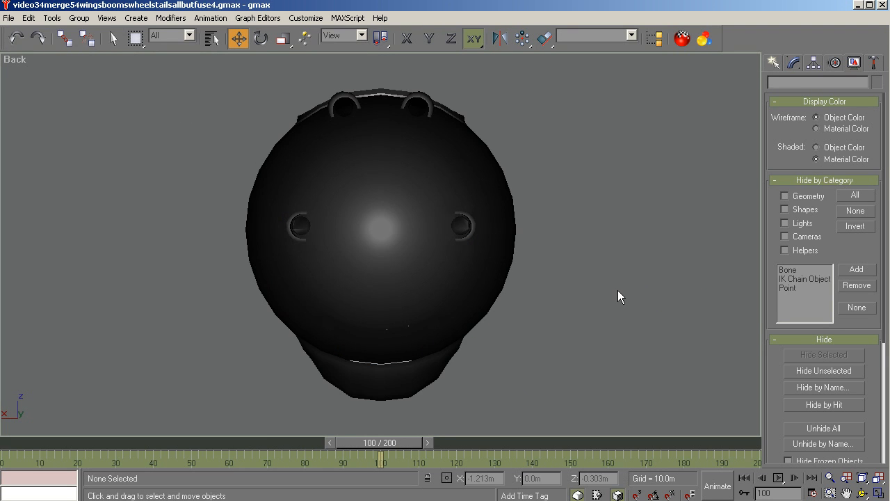
left_click(369, 233)
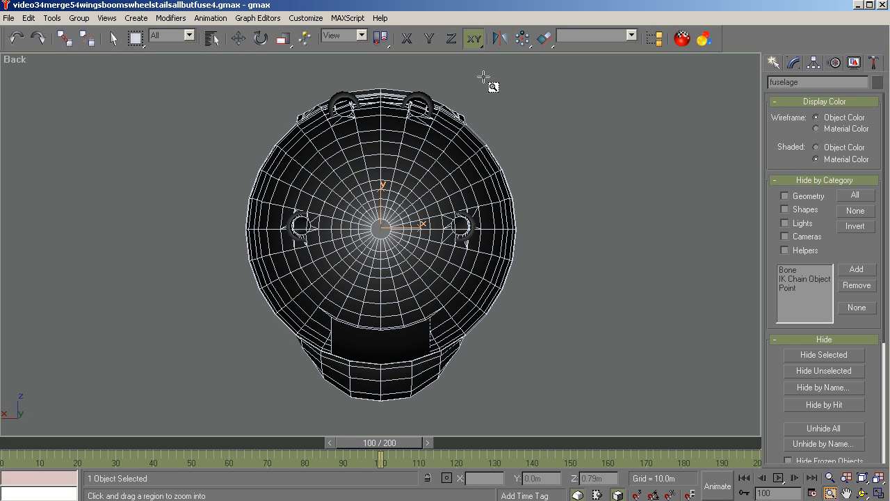
left_click_drag(550, 84, 245, 415)
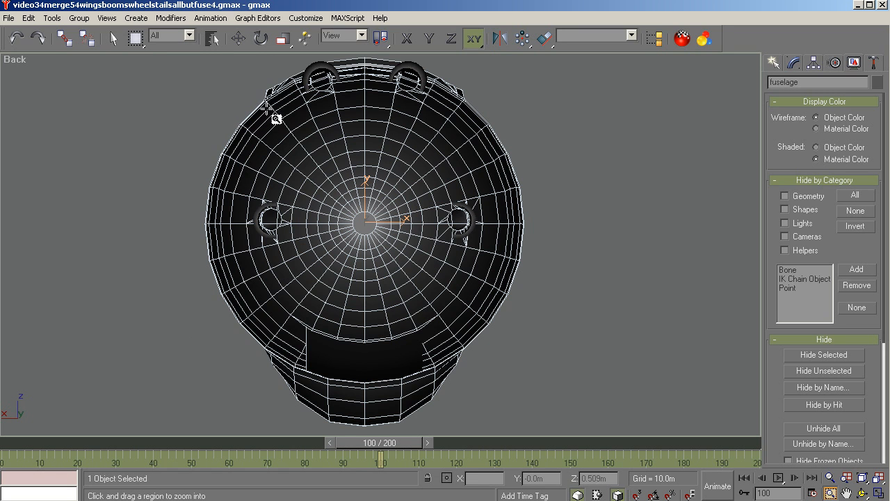
Step: Enter polygon editing on the fuselage and window-select the polygons along the aircraft's right side
left_click(116, 37)
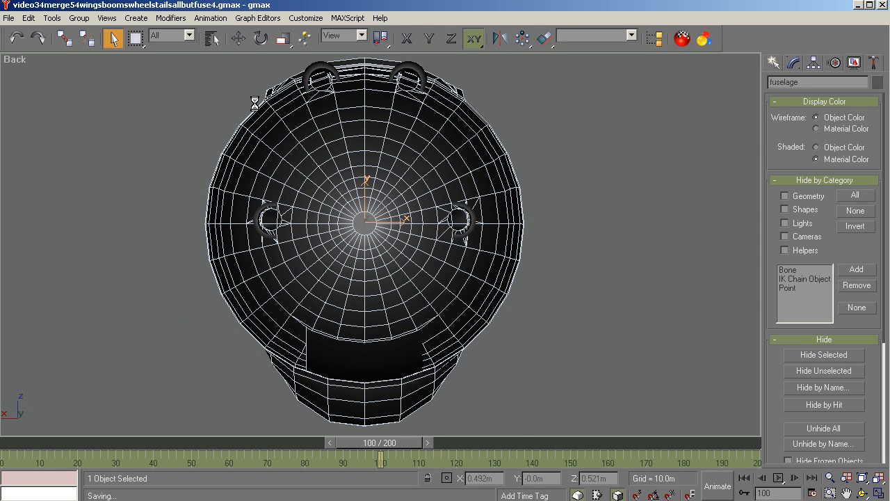
left_click(793, 64)
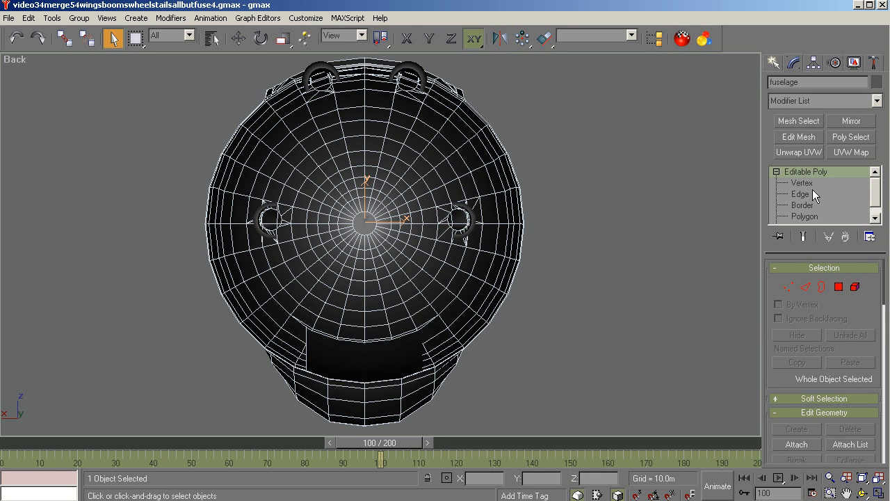
left_click(806, 217)
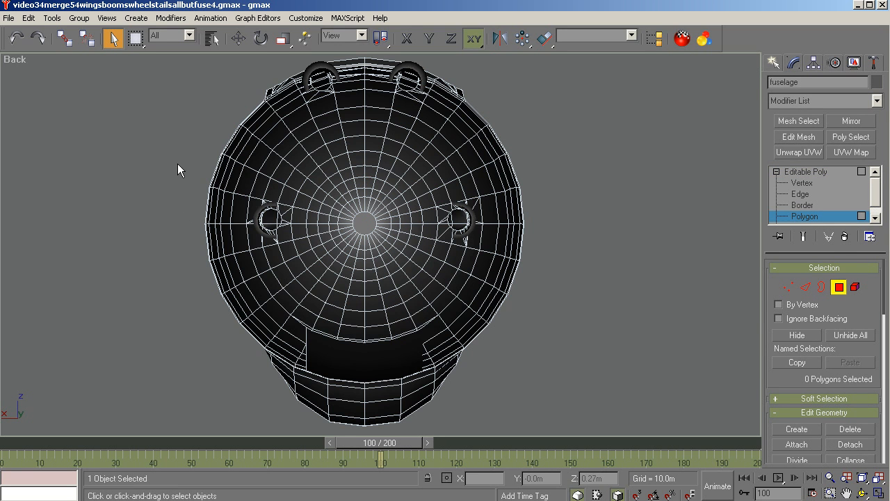
left_click_drag(152, 128, 179, 295)
left_click_drag(226, 328, 256, 334)
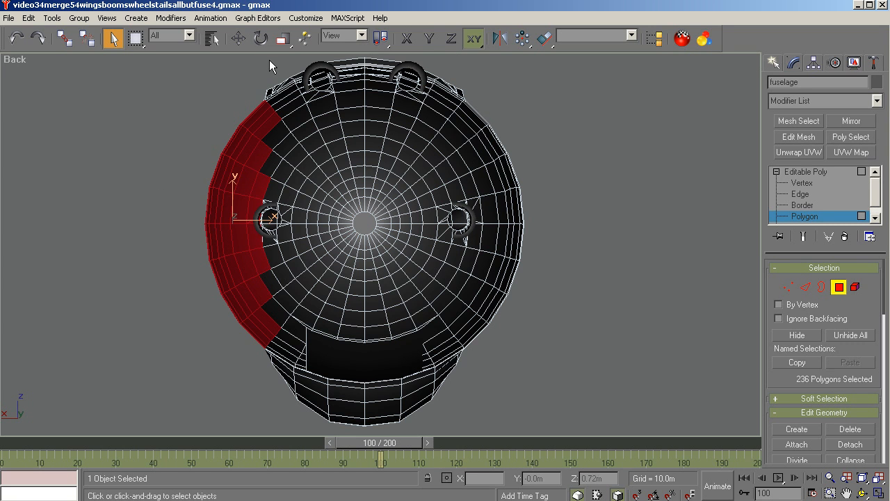
Step: Window-select the fuselage's upper polygons, its right-side polygons again, and finally the belly polygons
left_click_drag(267, 59, 450, 99)
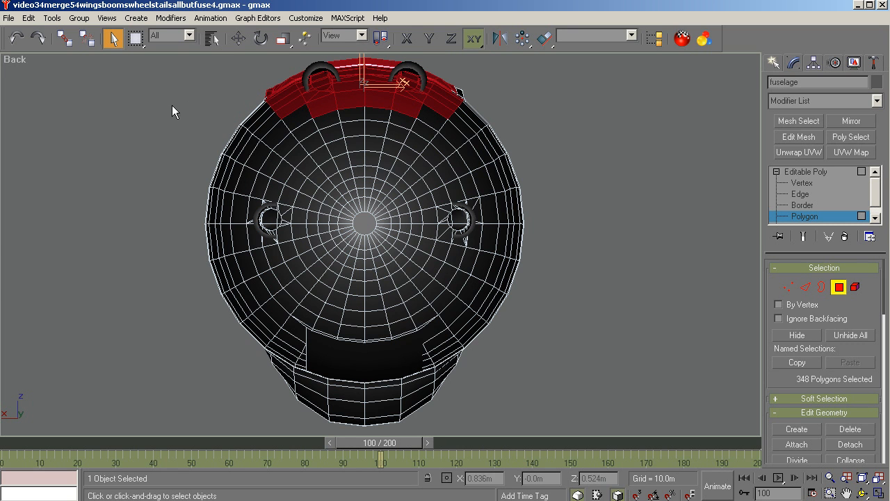
left_click_drag(238, 335, 247, 336)
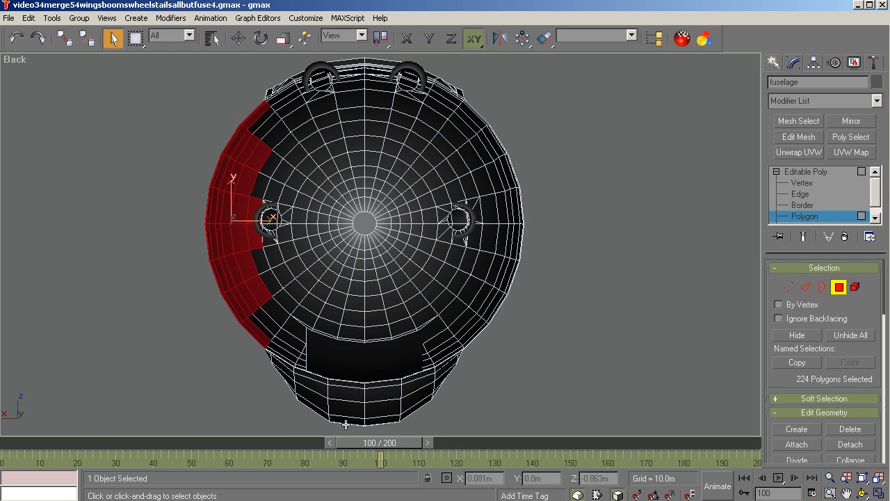
left_click_drag(311, 426, 443, 393)
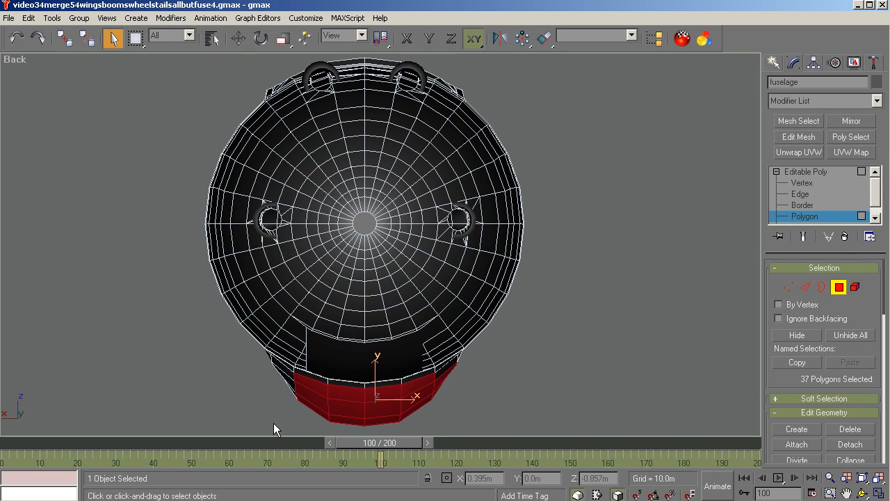
left_click_drag(282, 423, 313, 392, "ctrl")
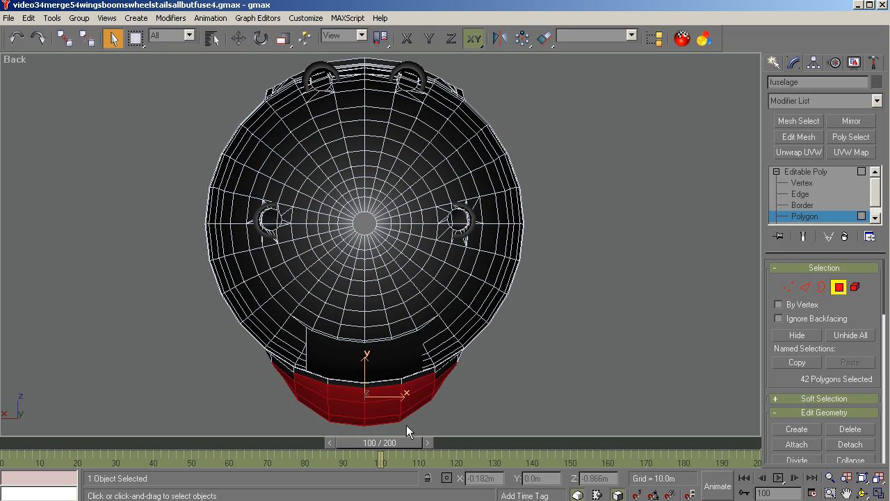
Step: Switch to LithUnwrap to examine the UV layout of fuselagegeardoorinnerseat.MD3, and return to gmax
key("alt+Tab")
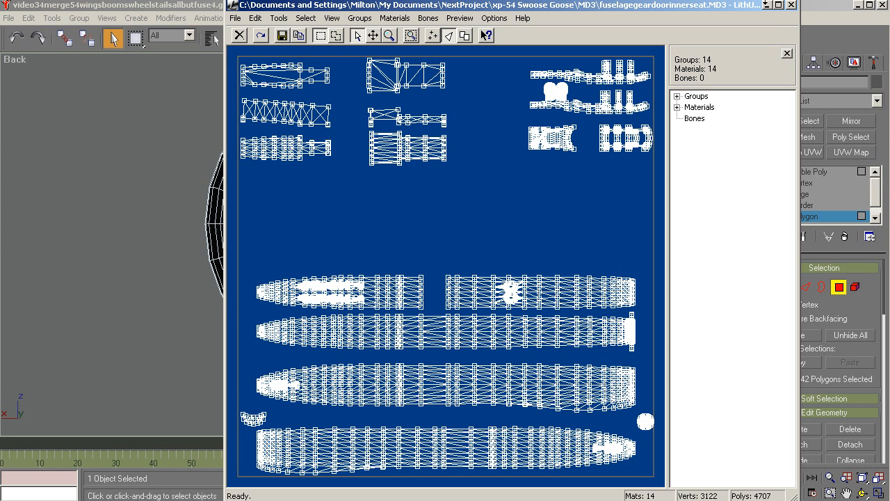
left_click(768, 6)
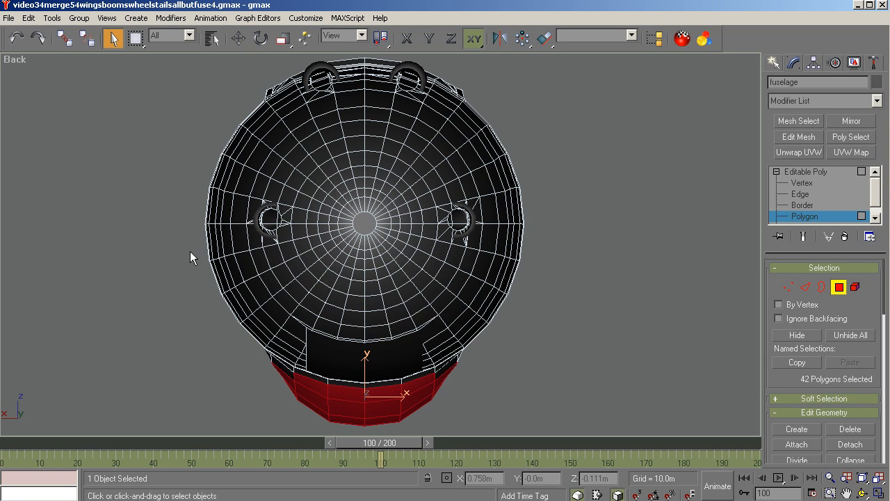
Step: Extend the belly polygon selection, select the polygons on the aircraft's left side instead, and clear the selection
left_click(467, 405)
left_click_drag(456, 390, 283, 439)
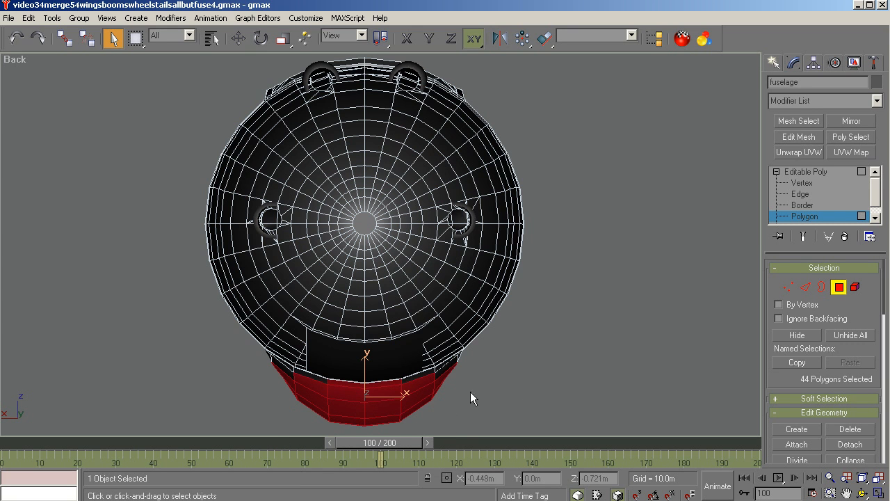
left_click(593, 251)
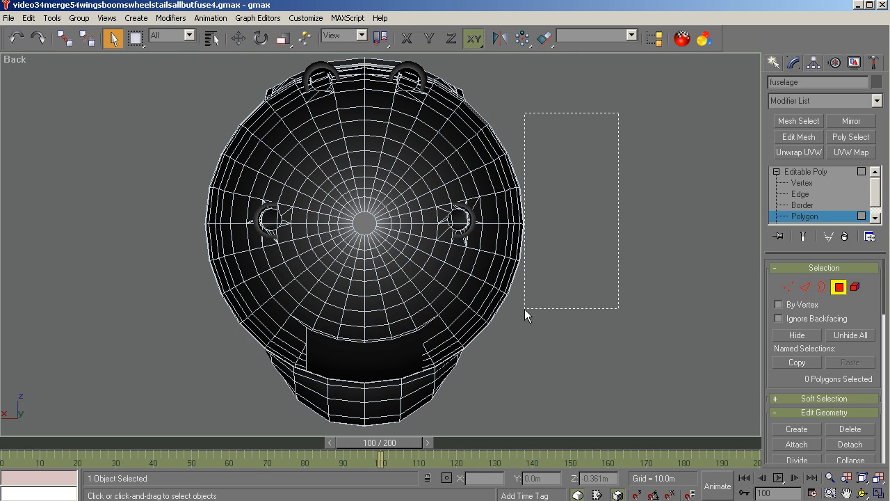
left_click_drag(525, 308, 477, 357)
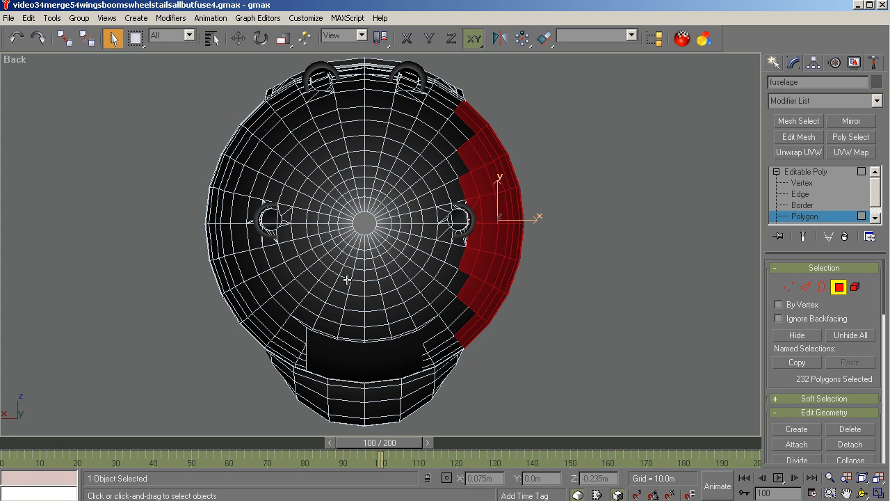
left_click(642, 358)
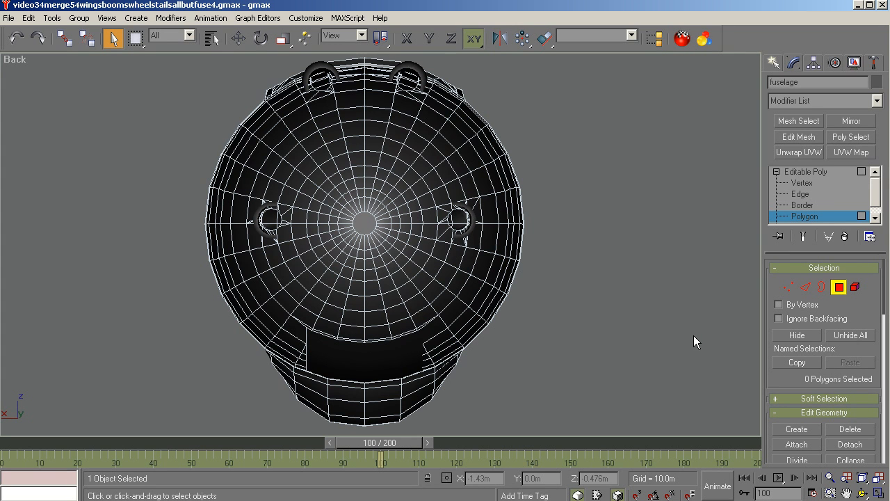
Step: Leave polygon editing on the fuselage and unhide all of the aircraft's objects
left_click(807, 170)
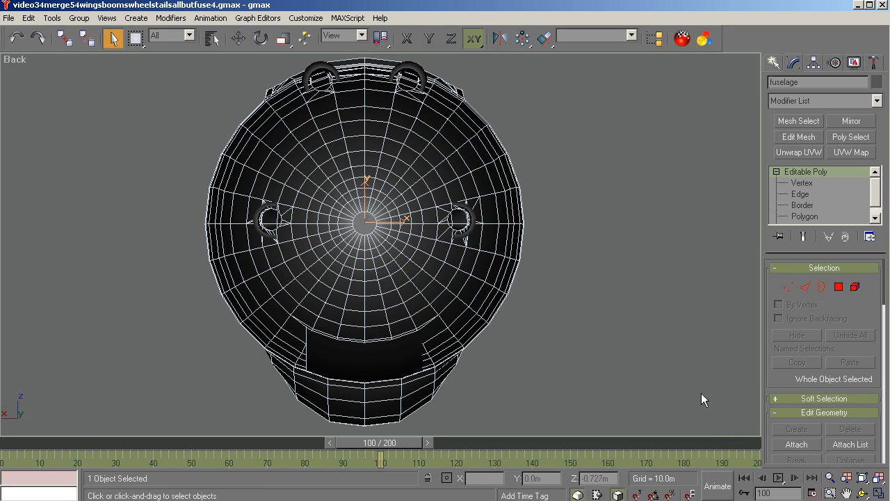
left_click(855, 64)
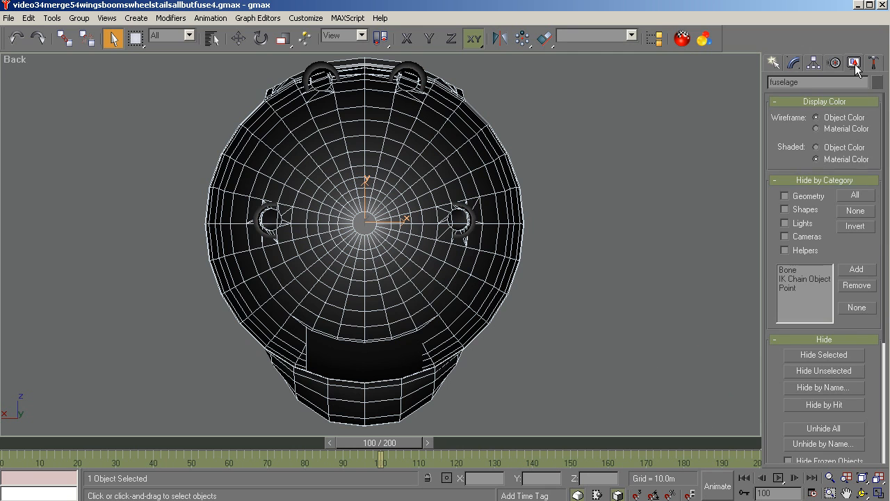
left_click(825, 429)
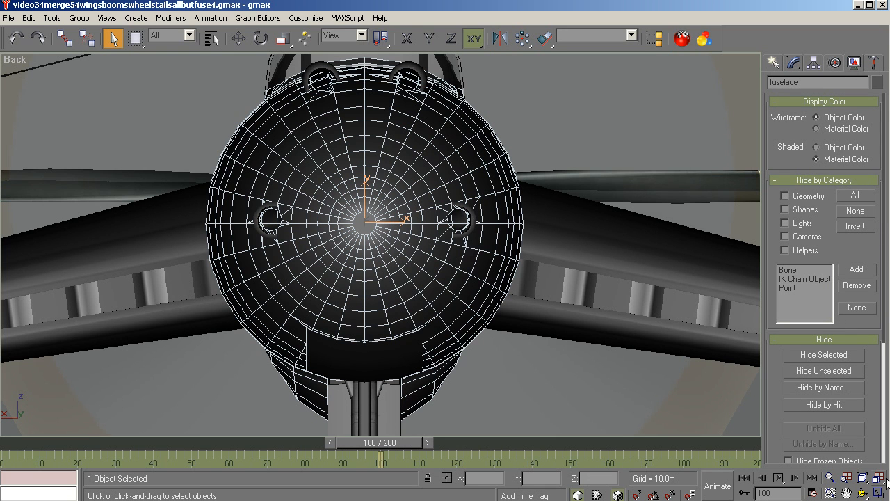
Step: Select the left main tire, switch the selection to the right main tire, and show the right tire's modifier stack
left_click(830, 477)
left_click_drag(435, 148, 448, 240)
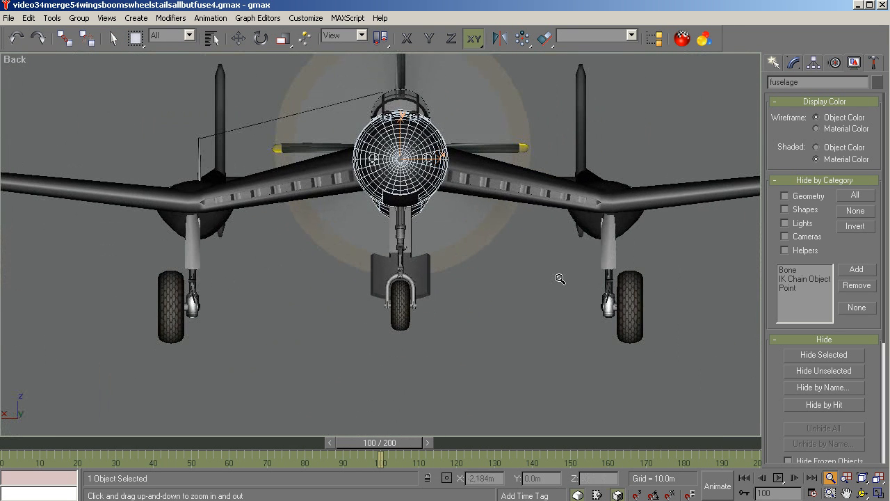
left_click_drag(649, 366, 635, 301)
right_click(621, 345)
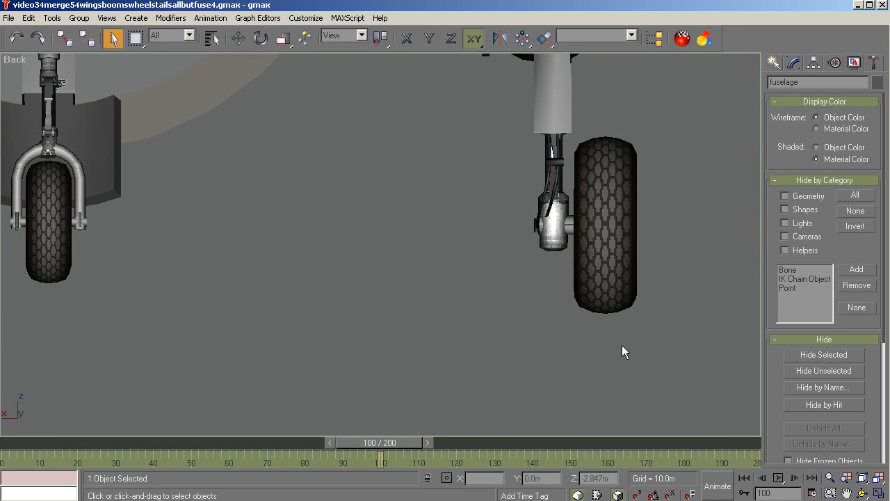
left_click(608, 279)
scroll(619, 346, "down", 4)
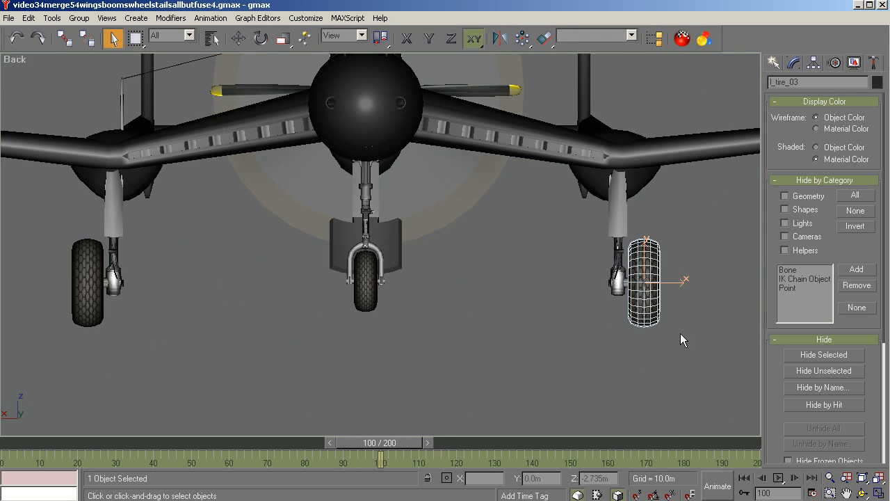
left_click(88, 310)
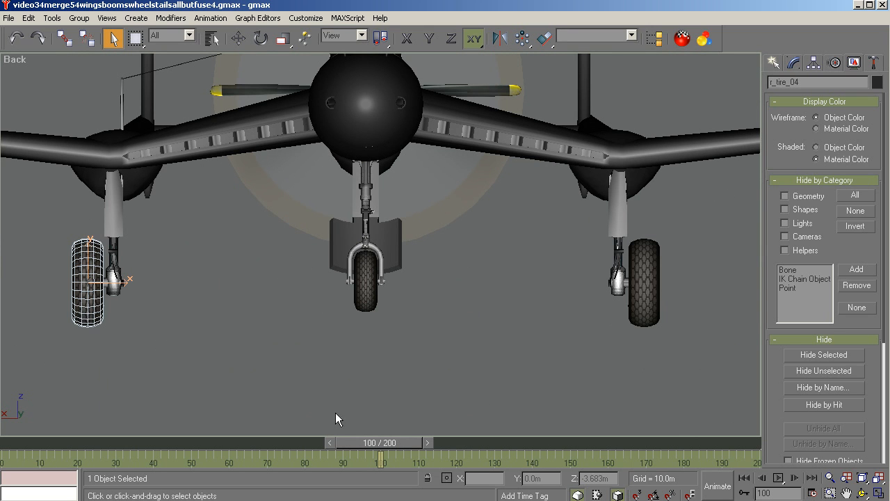
left_click(797, 65)
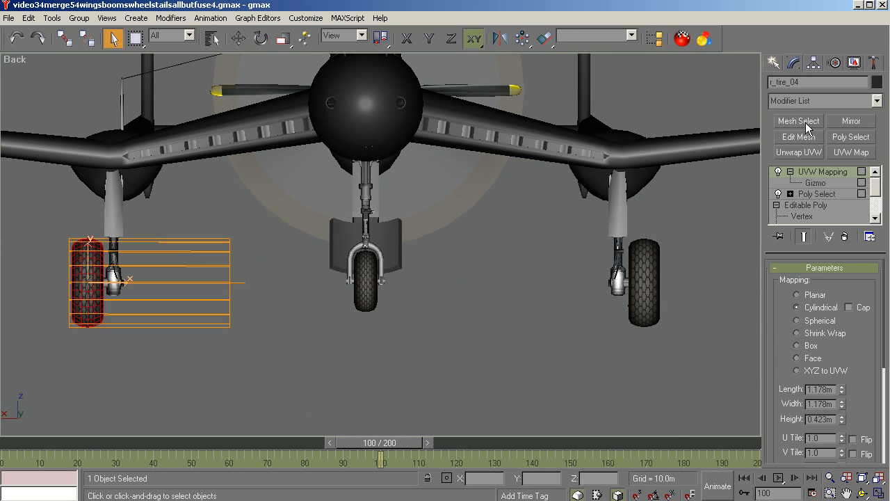
Step: Reopen the Material Editor beside the right main tire and pick the tire's tiretread material from the model
left_click(862, 494)
left_click_drag(322, 302, 375, 306)
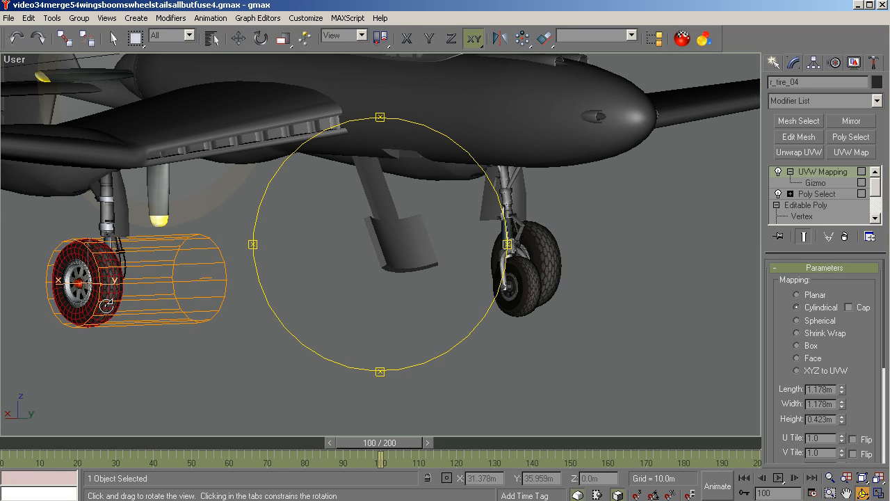
left_click(681, 41)
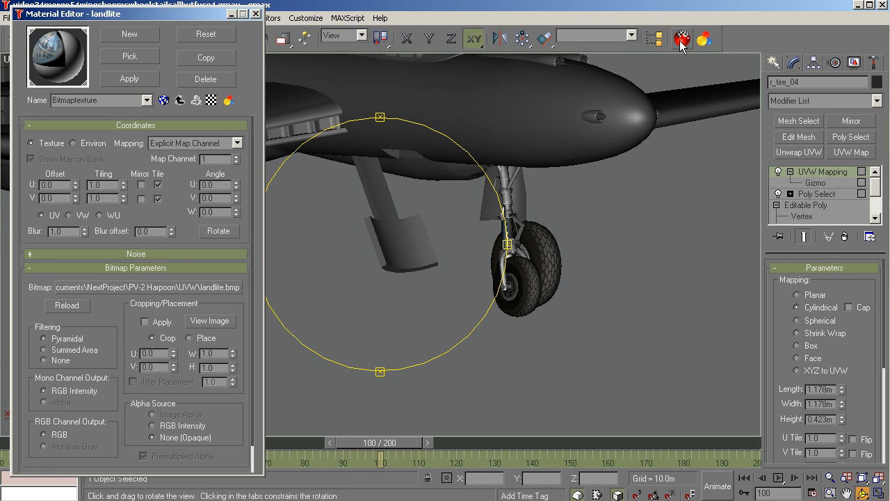
left_click_drag(160, 14, 425, 13)
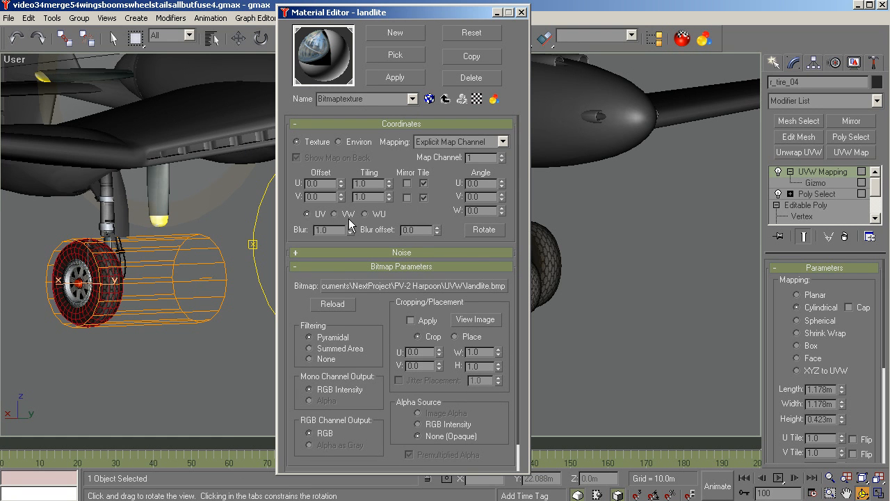
left_click(395, 56)
left_click(93, 296)
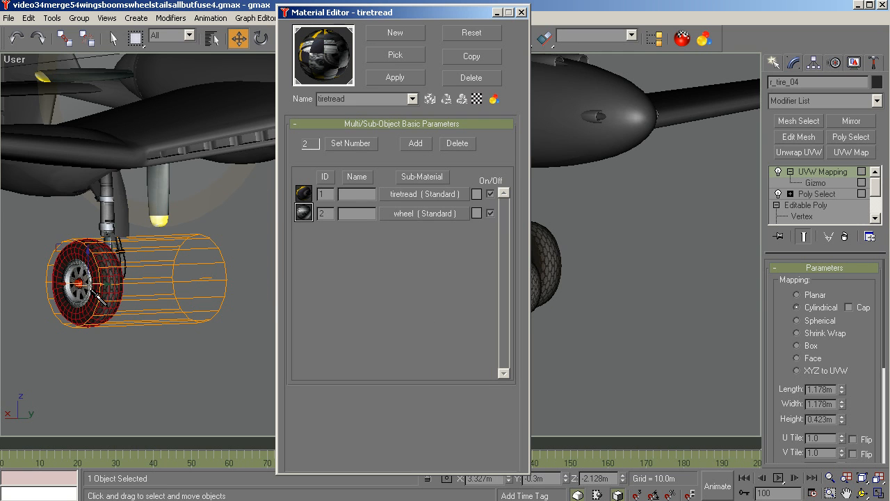
Step: Open the tiretread sub-material's diffuse bitmap, tiretreadnew.bmp, and view its image
left_click(434, 194)
left_click(443, 234)
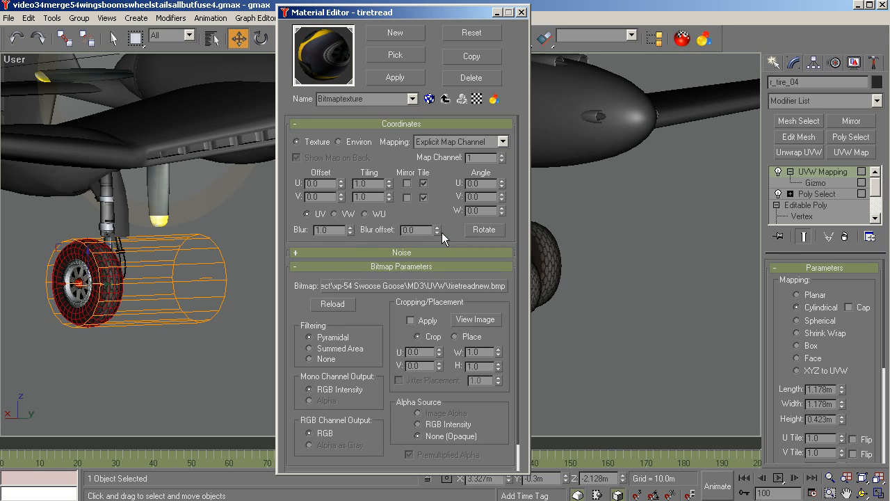
left_click(473, 324)
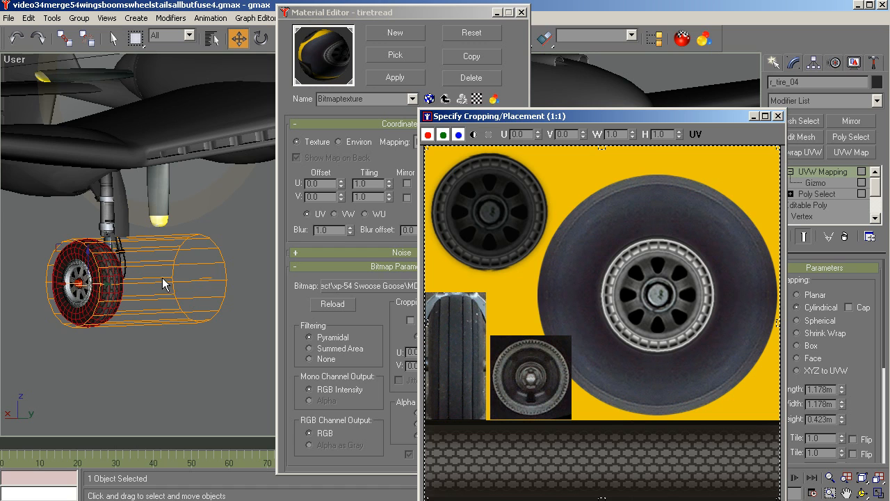
Step: Close the tire texture's image view and the Material Editor
left_click(778, 115)
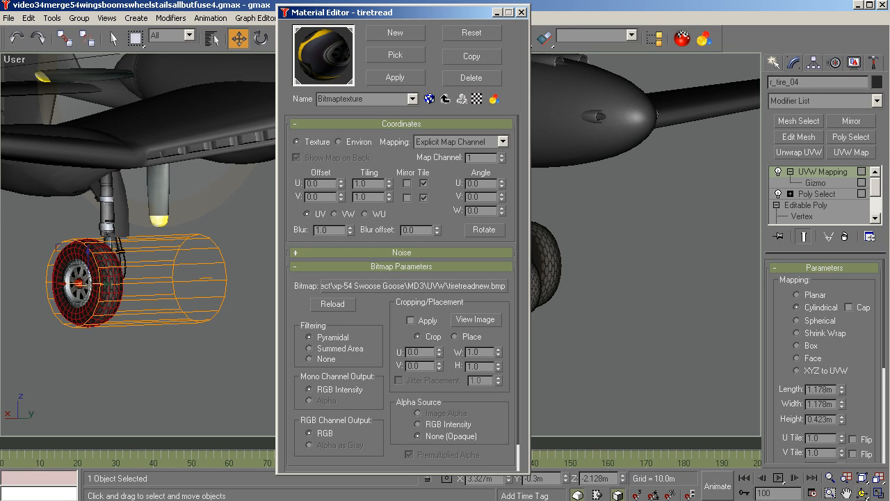
left_click(862, 492)
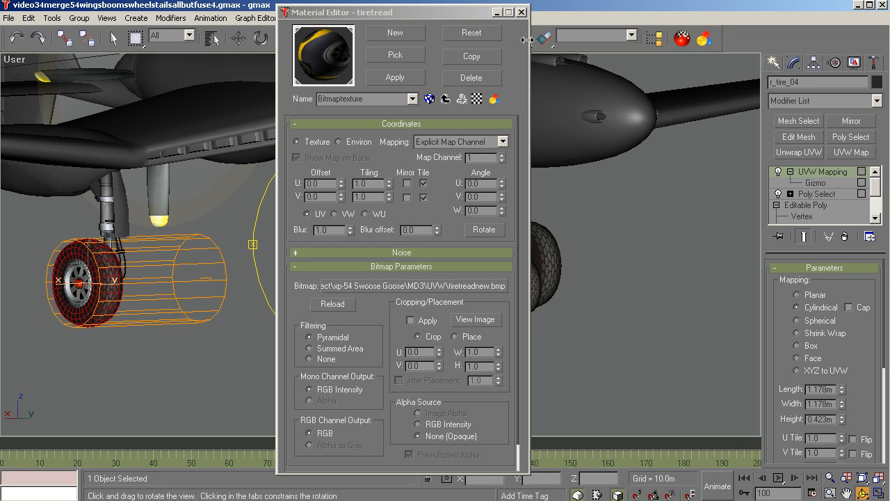
left_click(521, 12)
Step: Examine the propeller area from several angles, select the propeller spinner, and clear the selection
left_click_drag(377, 169, 450, 263)
scroll(575, 313, "down", 5)
scroll(268, 251, "up", 6)
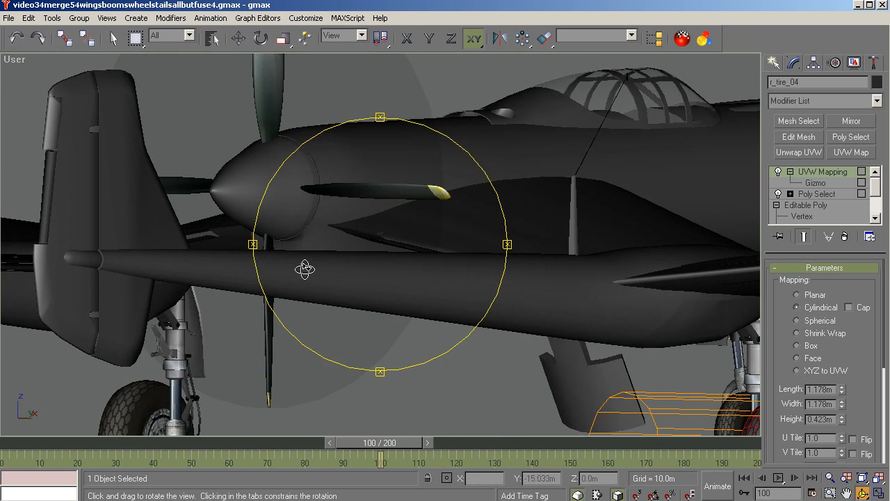
left_click_drag(305, 269, 258, 356)
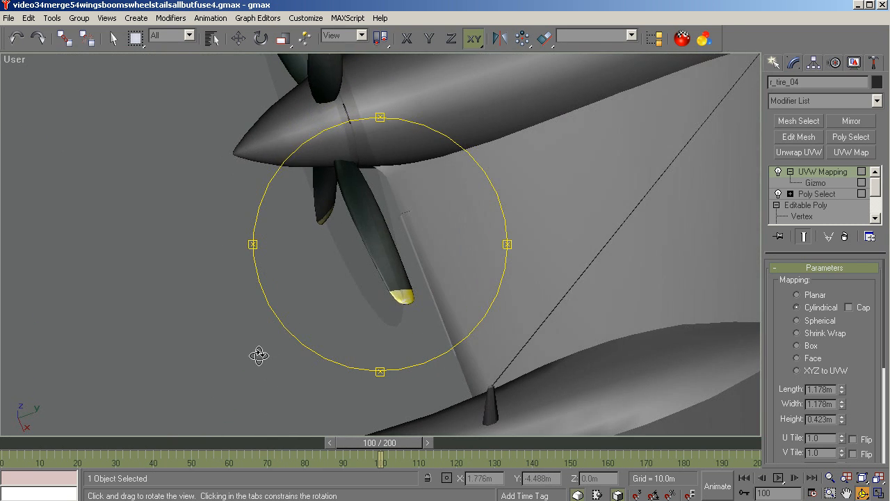
right_click(176, 313)
left_click(257, 141)
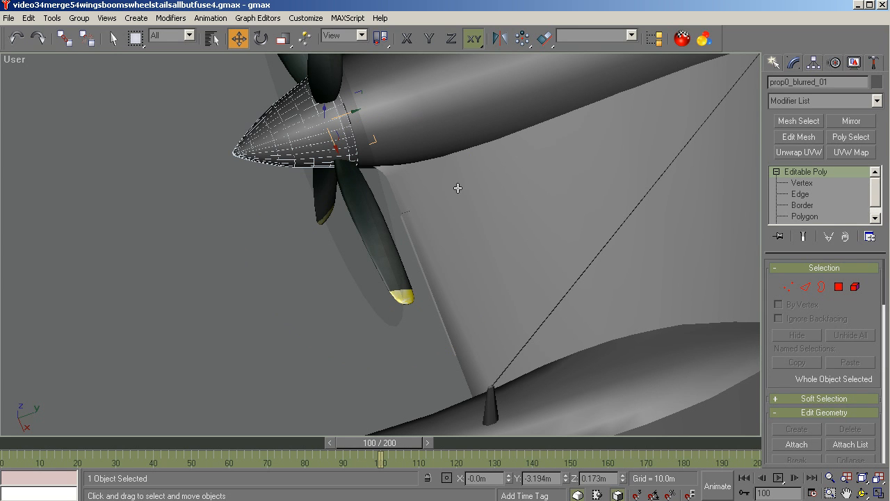
left_click(170, 259)
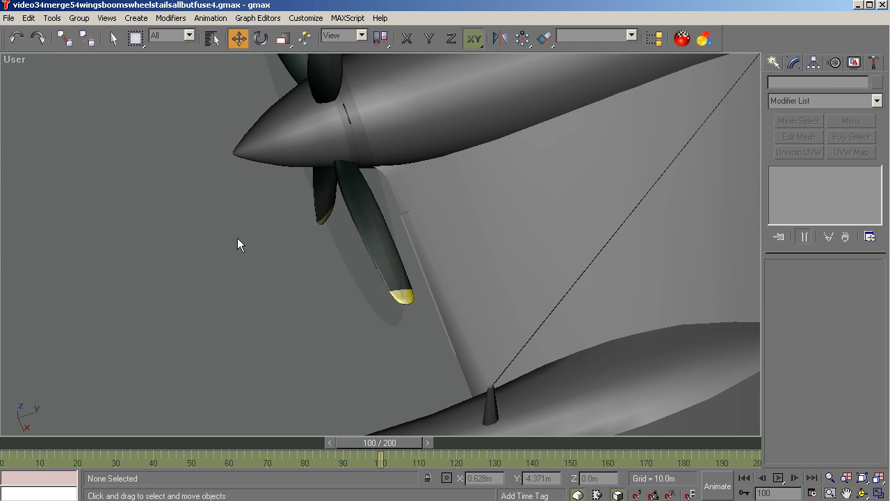
Step: Examine the landing gear, select the right main wheel's outer part, and switch the selection to the right main tire
left_click(863, 492)
left_click_drag(342, 317, 311, 250)
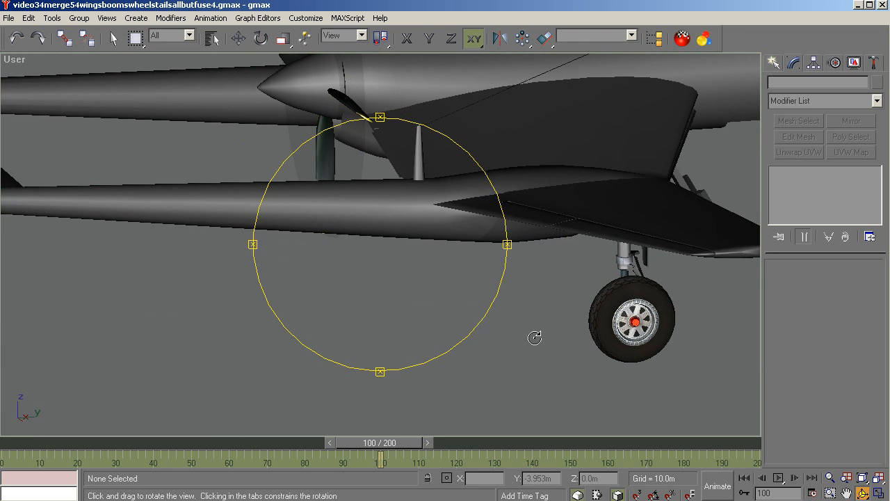
mouse_move(324, 304)
left_mouse_down()
mouse_move(292, 296)
mouse_move(286, 285)
mouse_move(508, 320)
mouse_move(436, 296)
mouse_move(411, 302)
mouse_move(508, 317)
mouse_move(619, 294)
mouse_move(328, 313)
left_mouse_up()
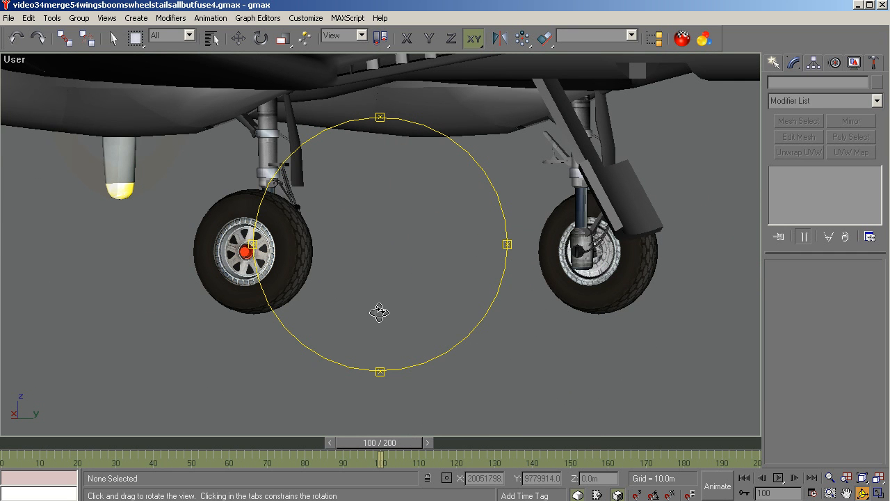
left_click_drag(372, 325, 374, 329)
scroll(376, 329, "down", 3)
right_click(417, 368)
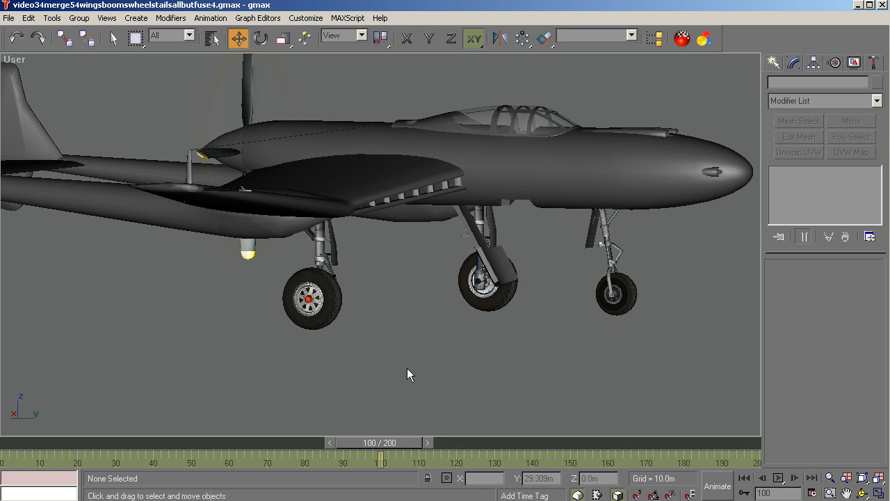
left_click(313, 306)
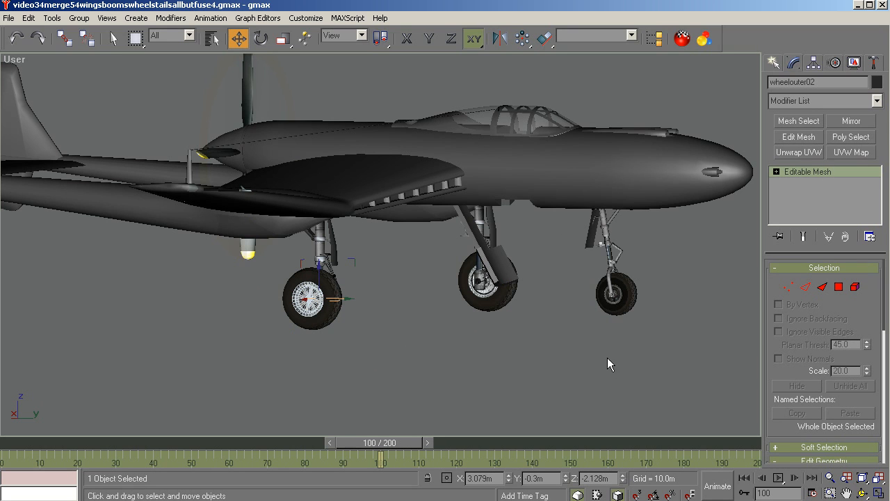
left_click(336, 321)
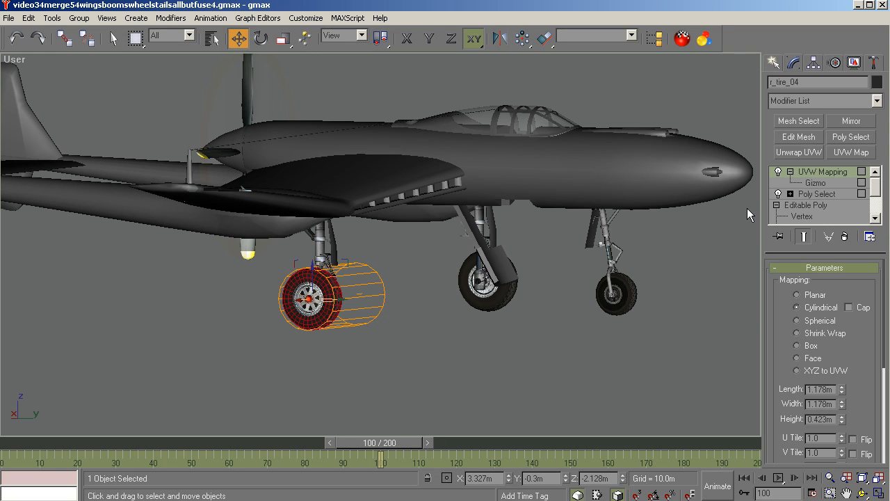
Step: Open the gmax User Reference, look up "mapping" in its index, and close the reference
left_click(382, 19)
left_click(390, 30)
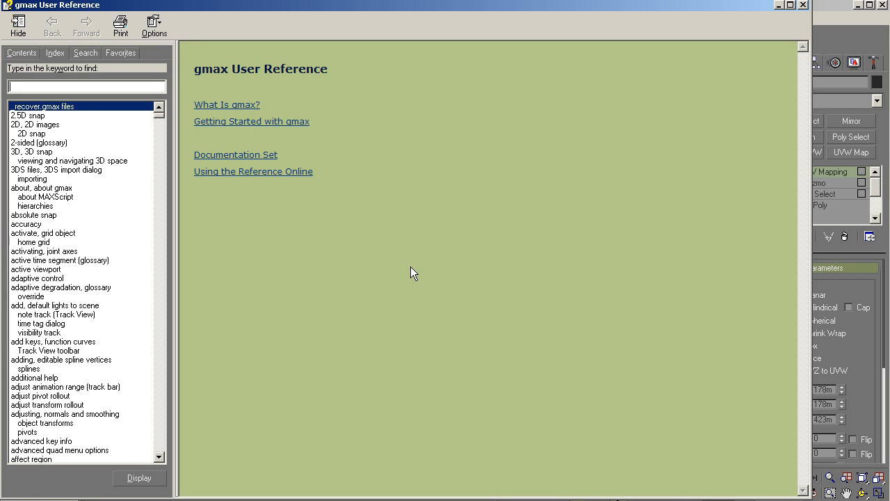
type("m")
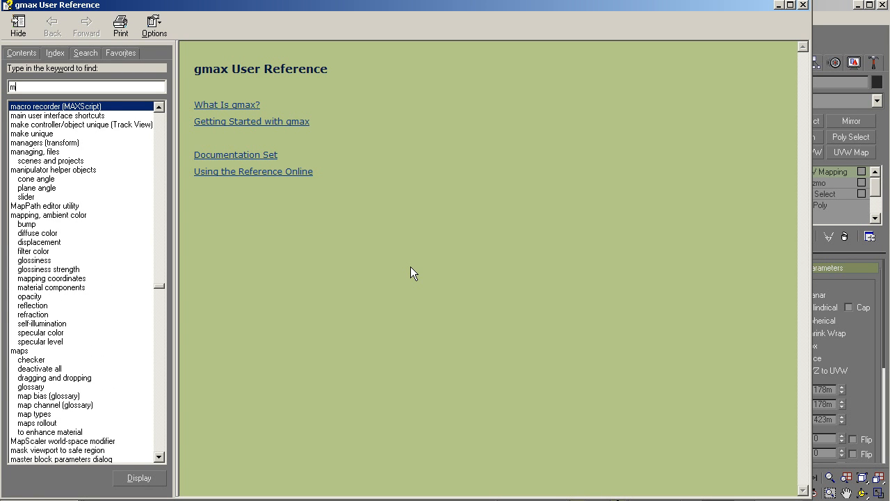
type("appingh")
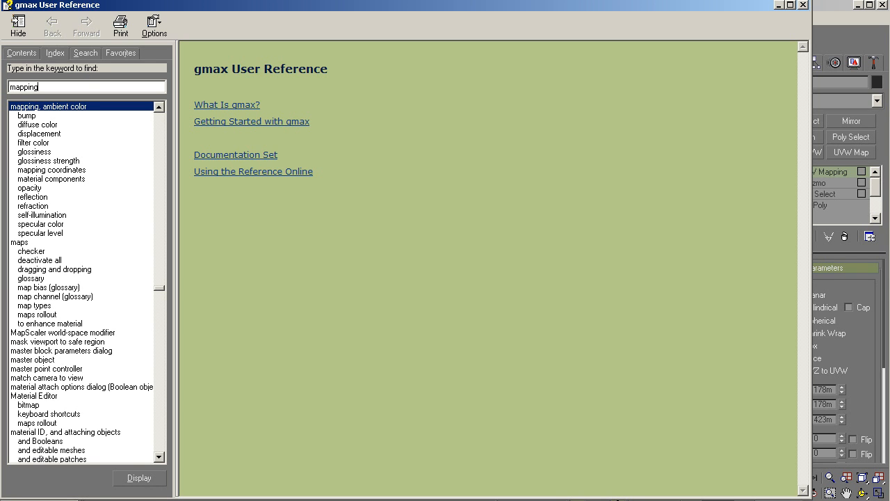
left_click(804, 4)
Step: Clear the selection, view the fuselage_t texture layout in Microsoft Office Picture Manager, and return to gmax
left_click(586, 356)
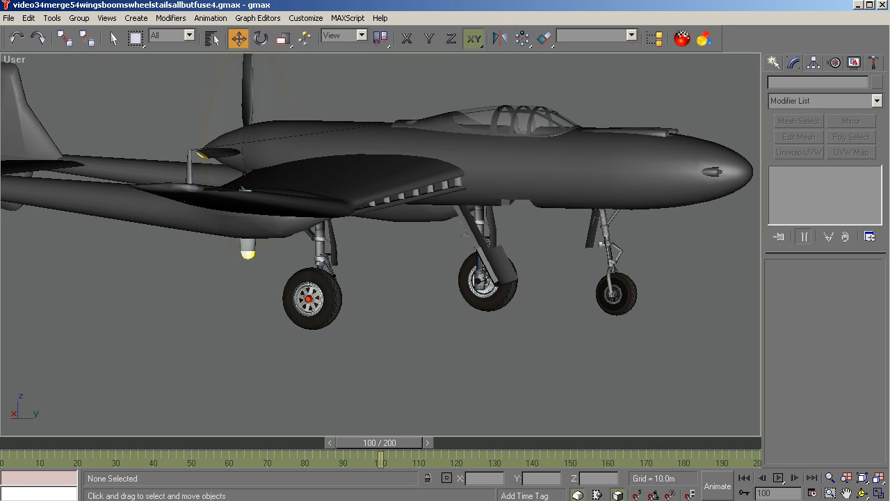
key("alt+Tab")
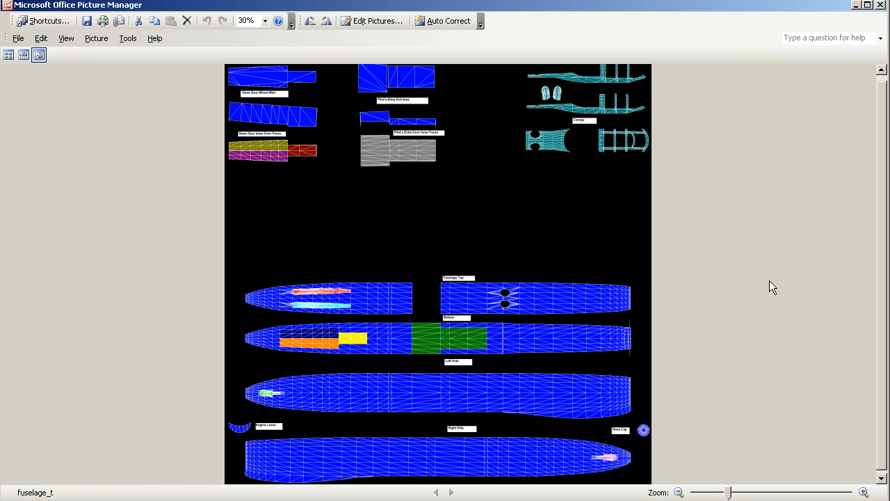
left_click(857, 5)
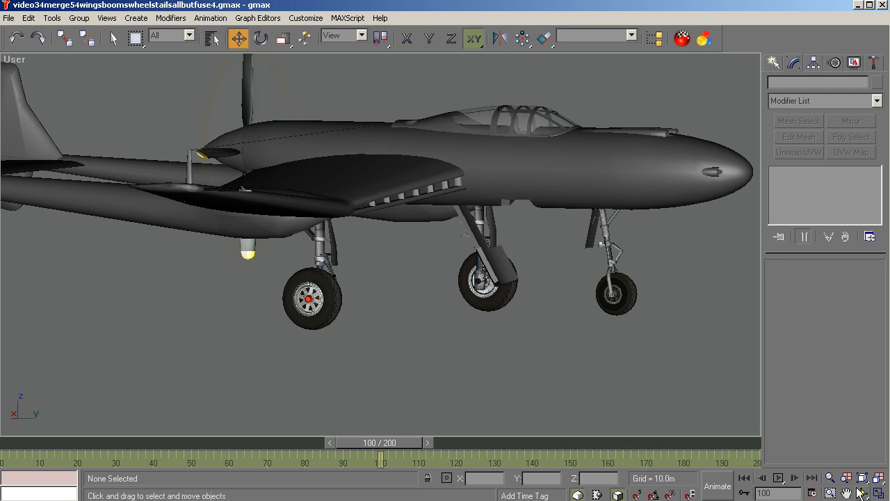
Step: Show the whole aircraft from the side and select the objects of the mapfuselage selection set
left_click(861, 479)
left_click(863, 492)
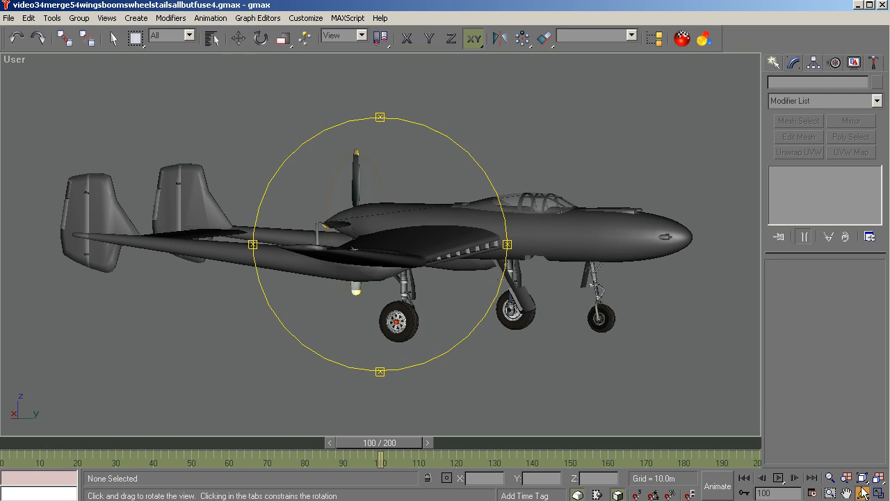
left_click_drag(409, 342, 447, 334)
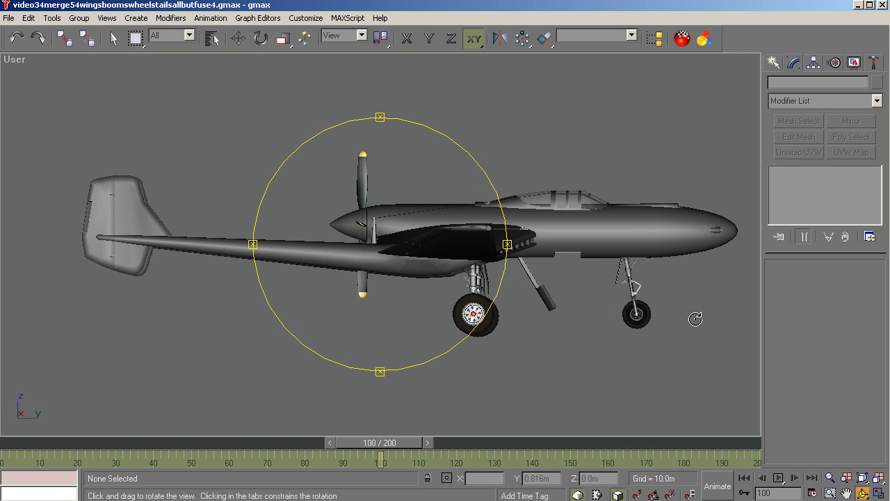
key("w")
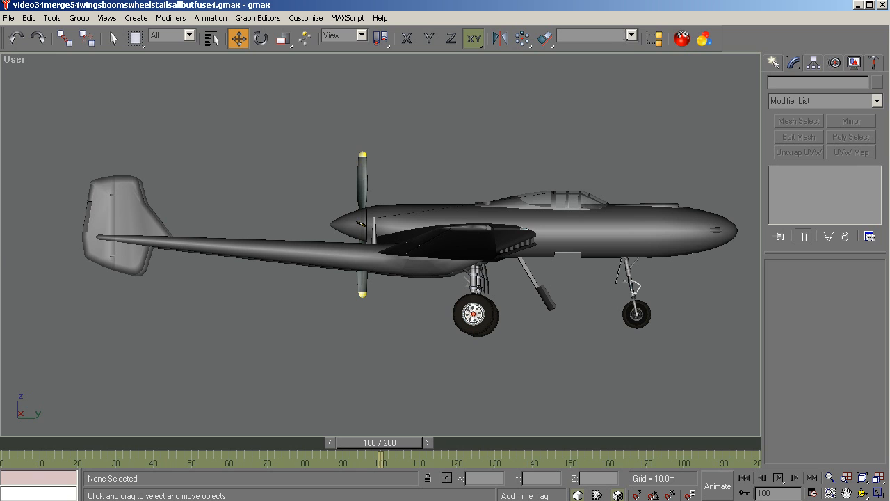
left_click(631, 36)
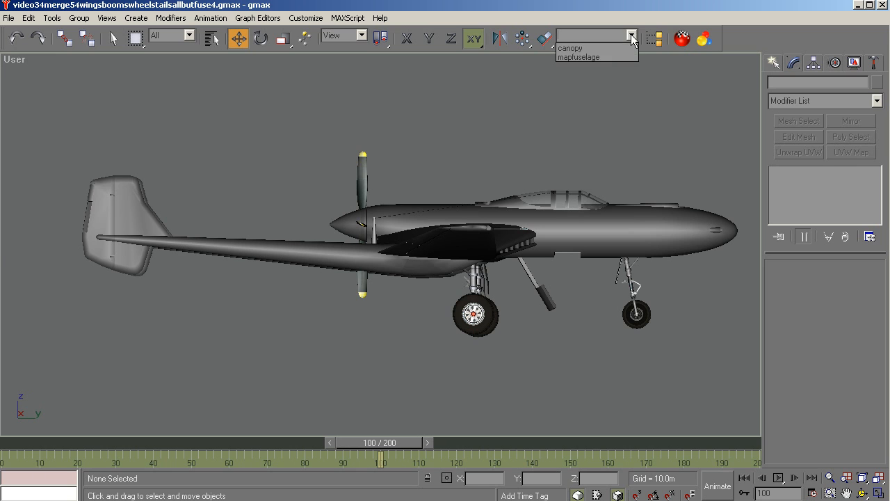
left_click(600, 58)
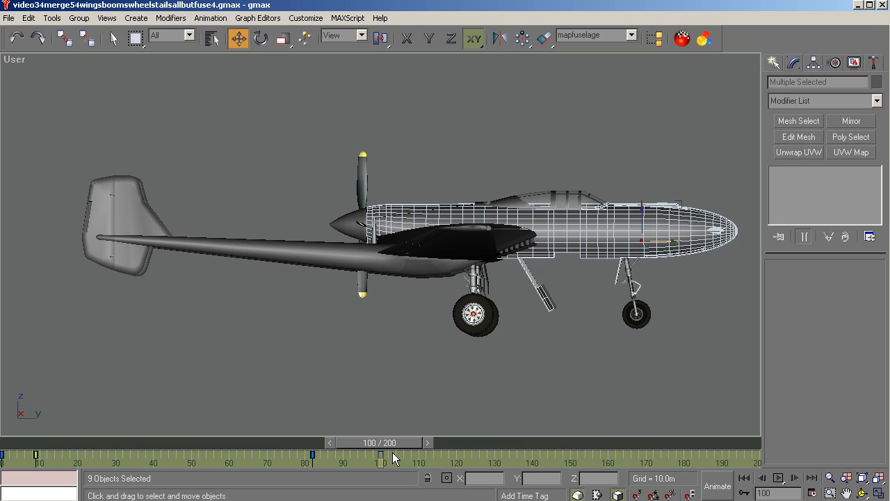
Step: Hide everything except the mapfuselage objects and set the animation to frame 0
left_click_drag(389, 446, 331, 443)
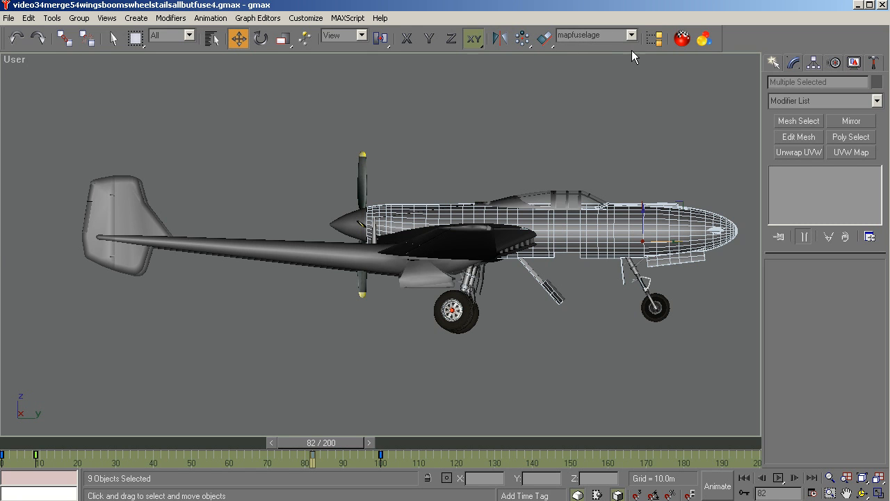
left_click(853, 64)
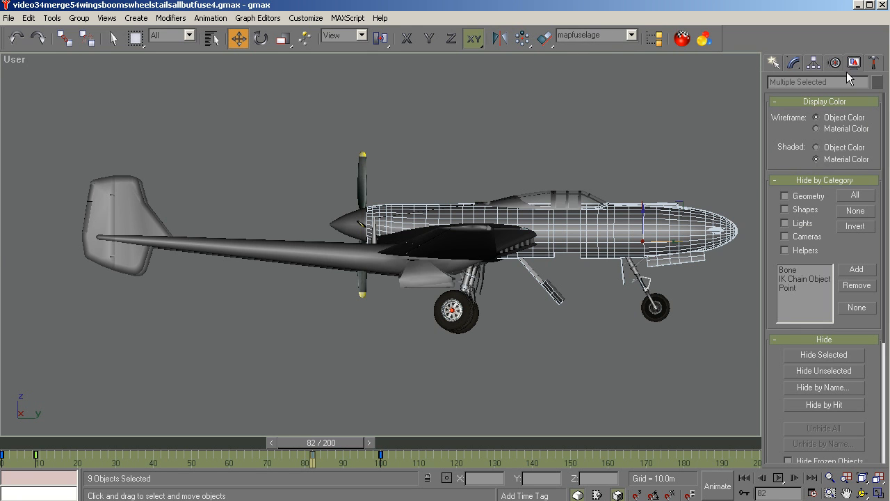
left_click(826, 373)
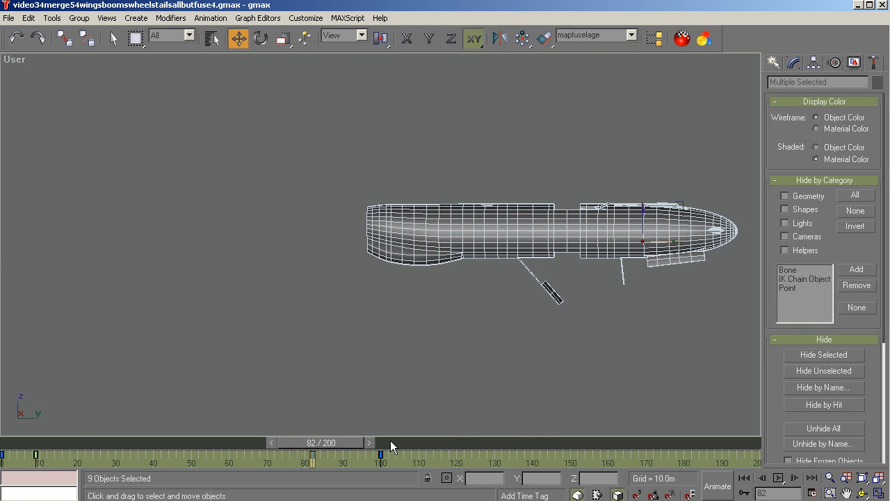
left_click_drag(346, 442, 45, 426)
key("w")
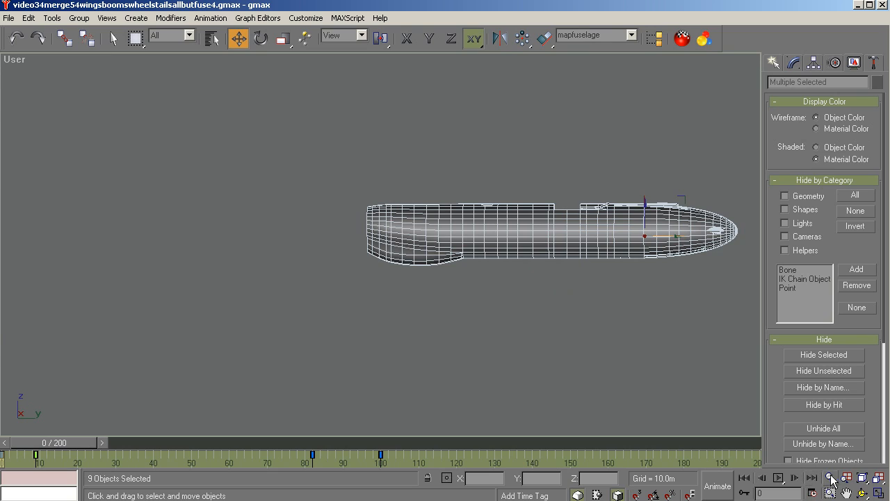
Step: Scrub the animation to examine the fuselage doors' movement from several angles, and return to frame 0
left_click(862, 478)
left_click(862, 492)
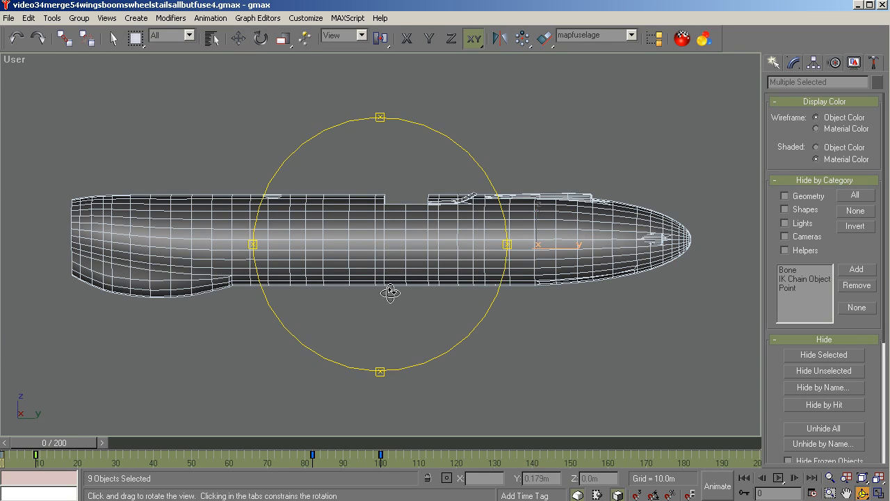
left_click_drag(389, 292, 410, 288)
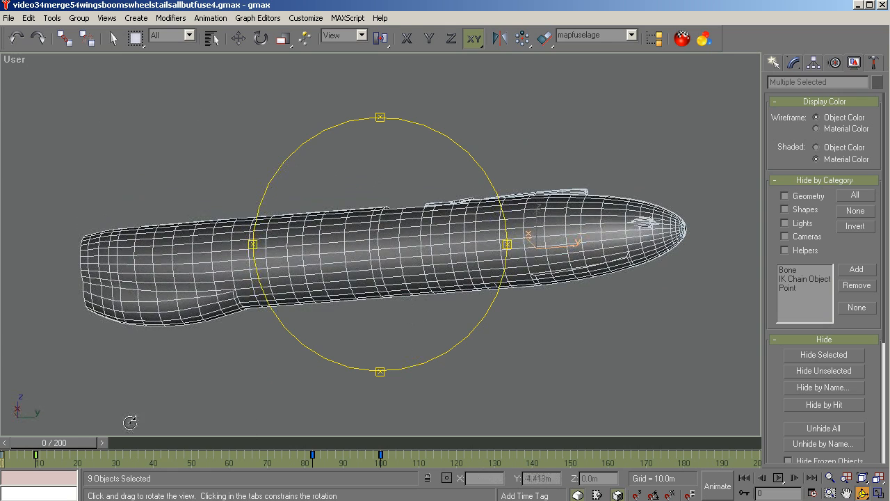
left_click_drag(64, 442, 365, 442)
left_click_drag(375, 288, 459, 283)
left_click_drag(377, 440, 347, 441)
left_click_drag(442, 349, 329, 371)
left_click_drag(358, 441, 27, 442)
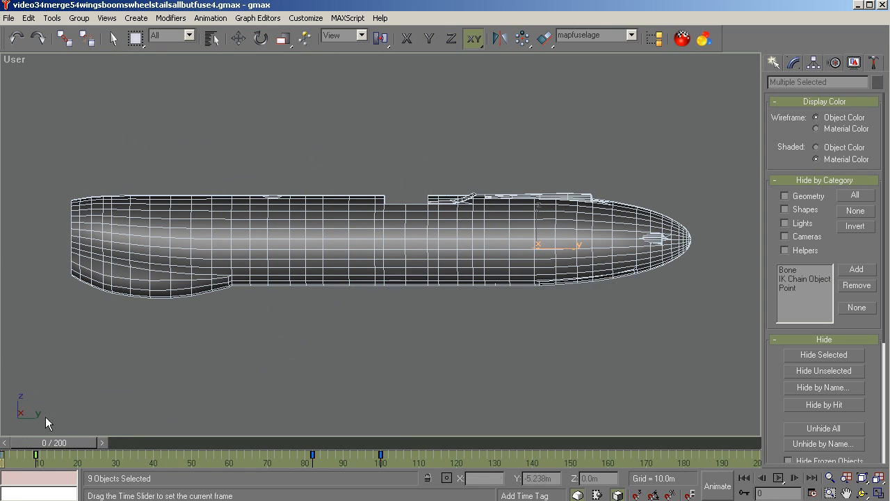
Step: Show the selected fuselage parts in the Right view, fitted to the viewport
key("r")
key("z")
key("z")
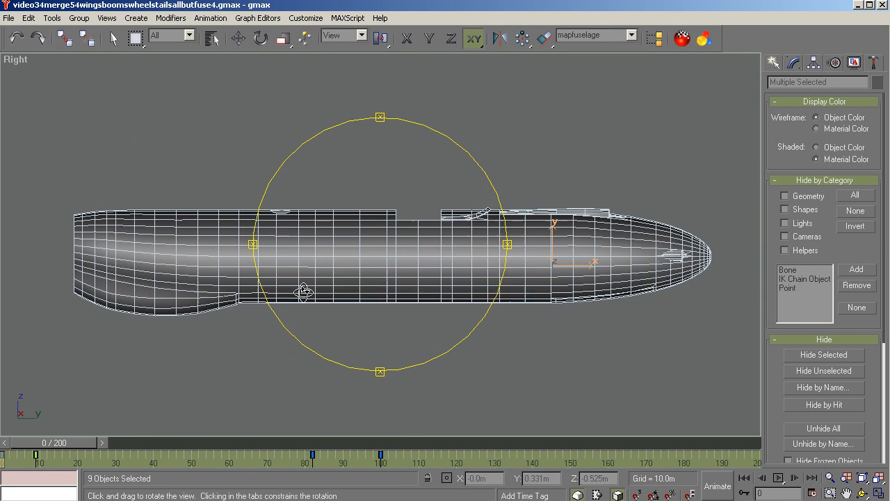
right_click(540, 356)
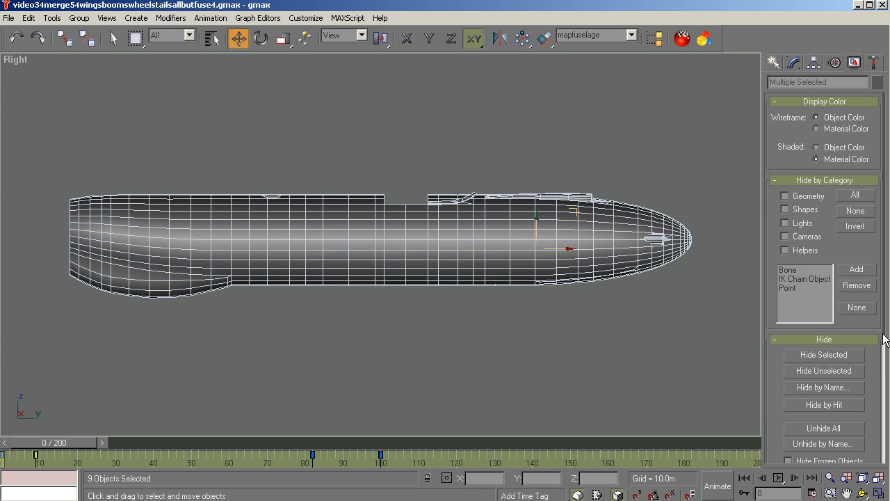
Step: Examine the isolated fuselage parts from the front and above, clearing the selection to see the shaded surfaces
mouse_move(884, 340)
left_mouse_down()
mouse_move(885, 440)
mouse_move(884, 337)
left_mouse_up()
left_click(863, 492)
left_click_drag(445, 312, 351, 312)
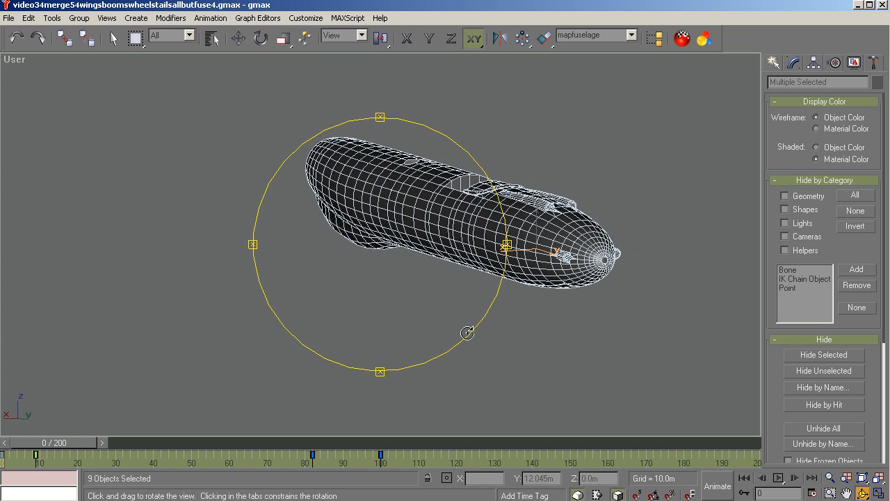
left_click_drag(359, 309, 360, 308)
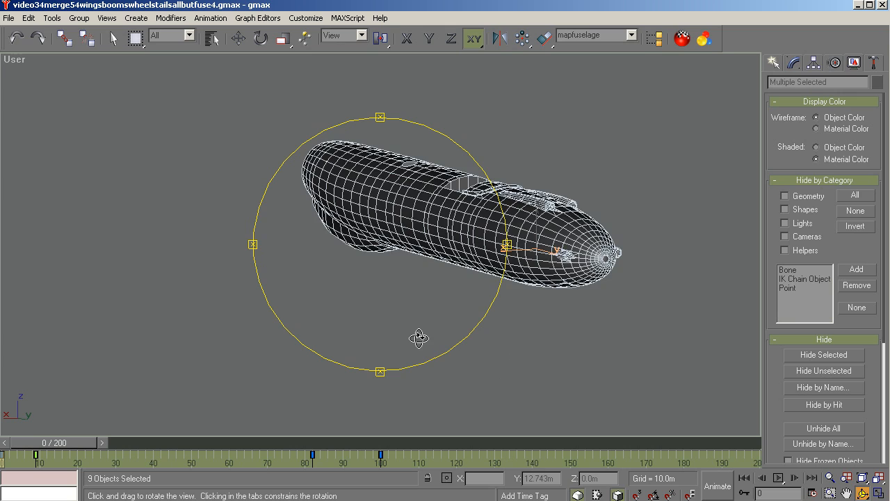
mouse_move(419, 336)
left_mouse_down()
mouse_move(420, 322)
mouse_move(416, 336)
left_mouse_up()
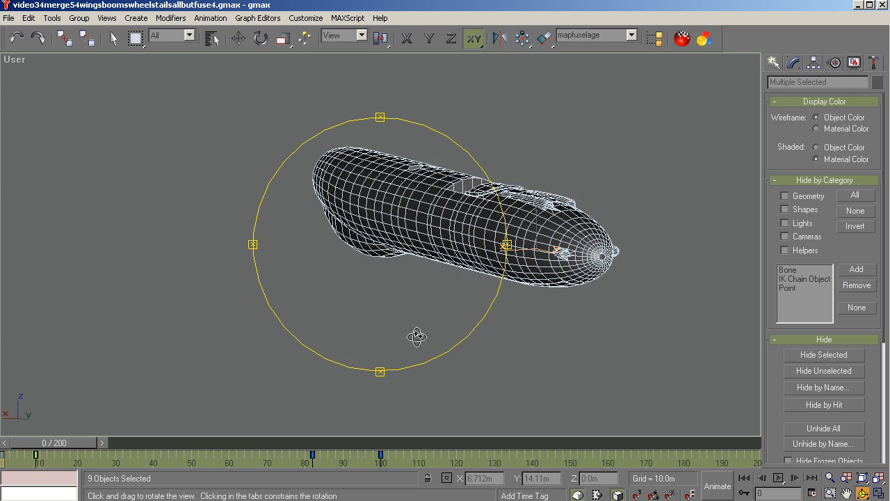
key("w")
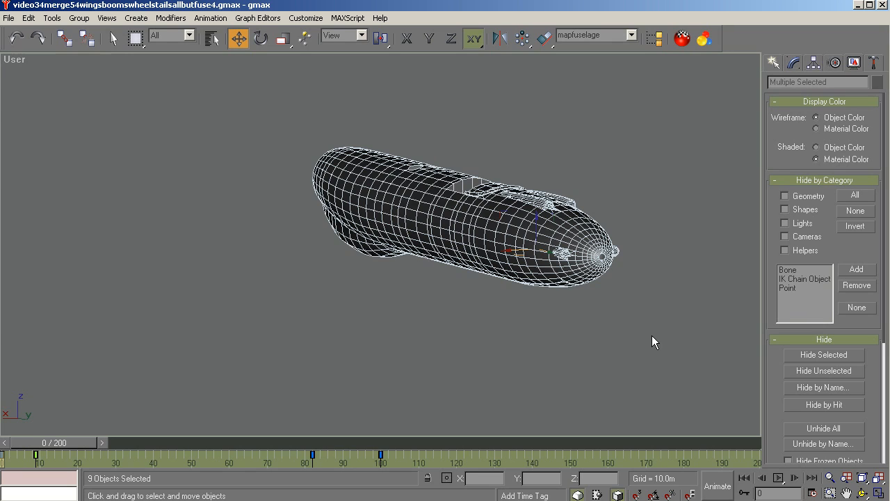
left_click(570, 357)
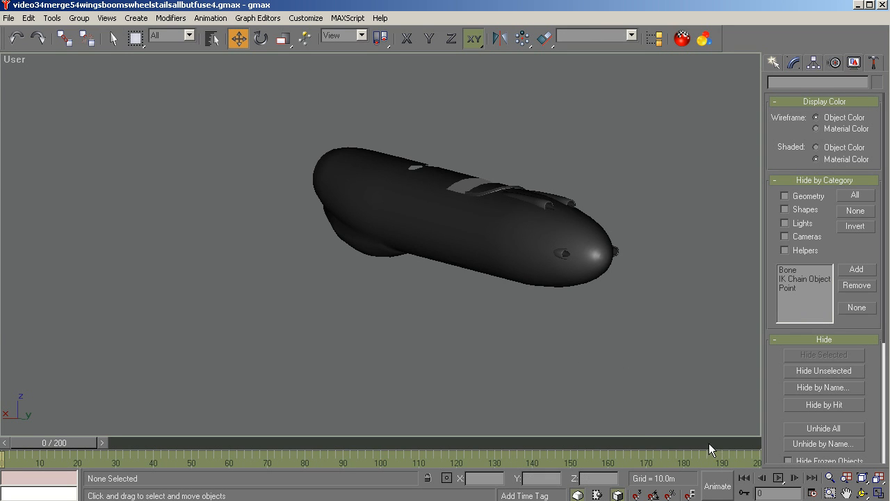
left_click(862, 493)
mouse_move(338, 292)
left_mouse_down()
mouse_move(372, 296)
mouse_move(350, 304)
left_mouse_up()
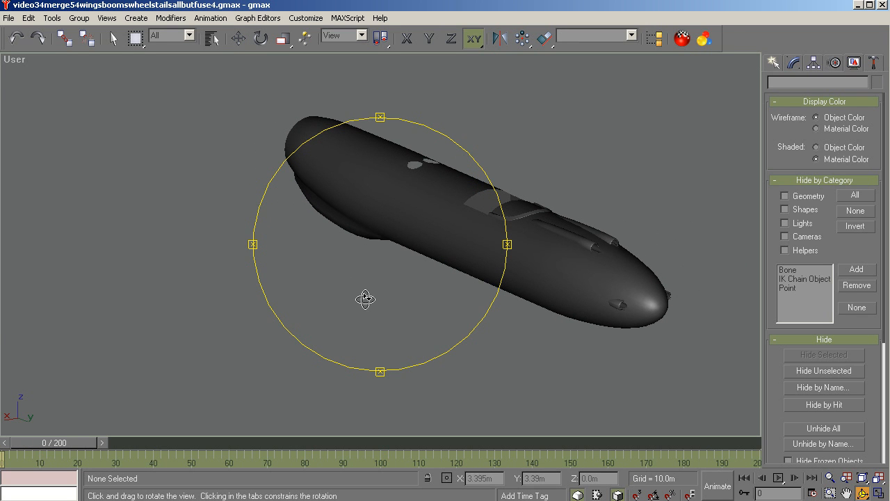